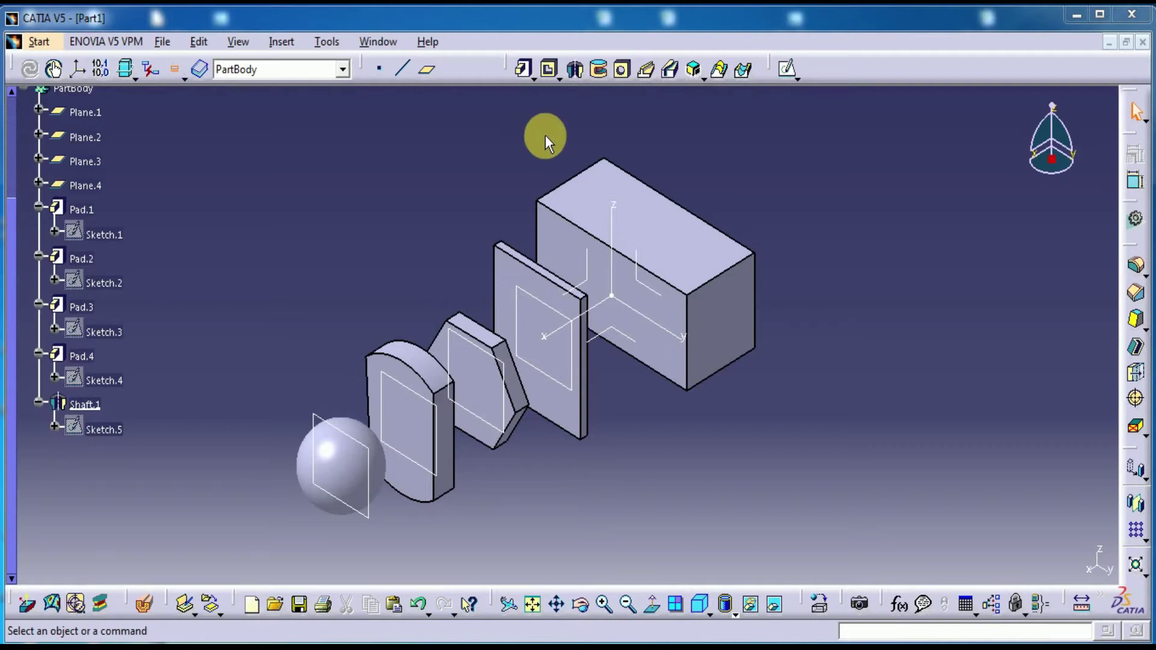
# Start a new sketch, Sketch.10, on the block's right end face (Pad.1)
pyautogui.moveTo(814, 352)
pyautogui.mouseDown(button='middle')
pyautogui.moveTo(539, 400)
pyautogui.moveTo(676, 295)
pyautogui.mouseUp(button='middle')
pyautogui.click(676, 295)
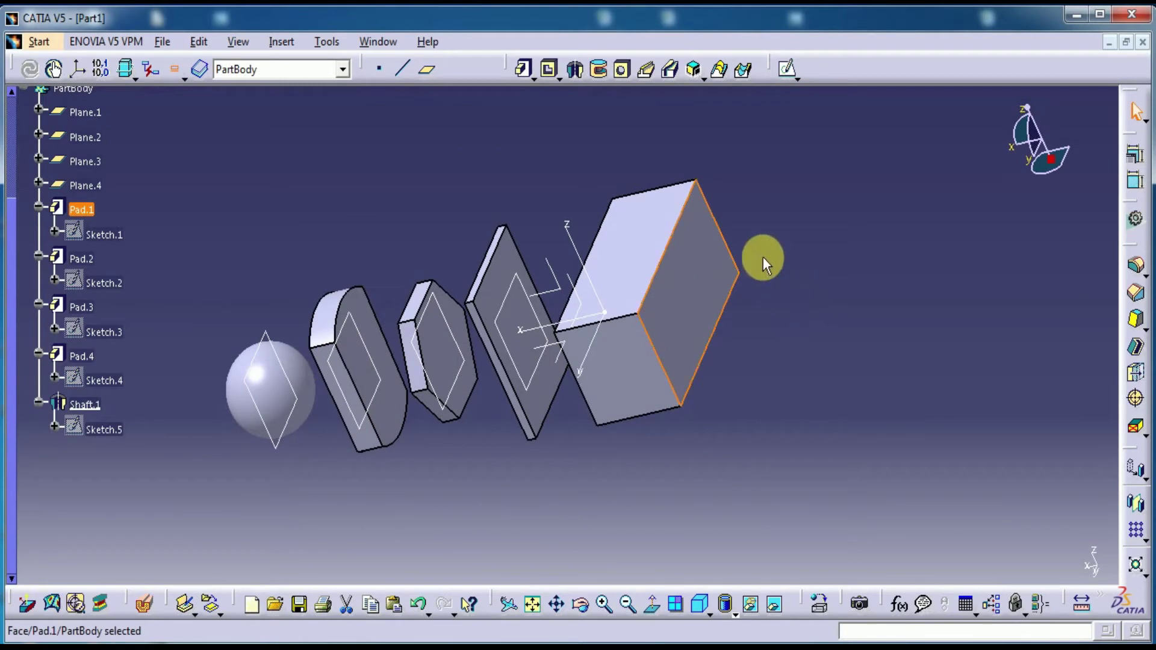
pyautogui.click(787, 69)
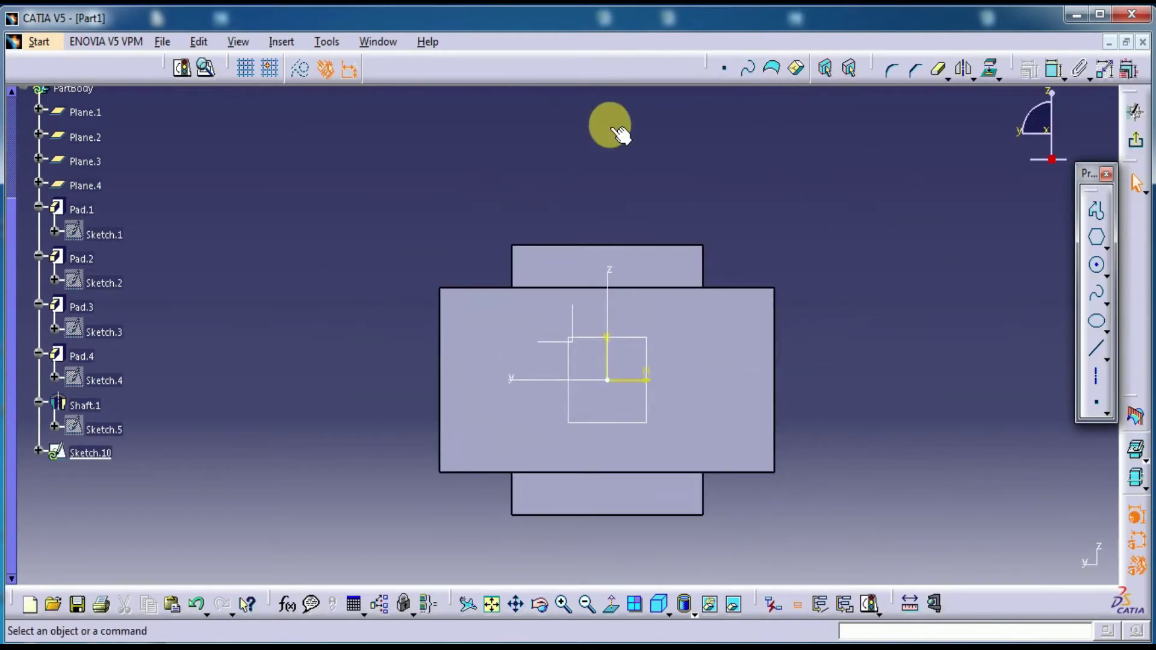
# Draw a hexagon centred on the Sketch.10 origin and exit the sketcher
pyautogui.click(1097, 266)
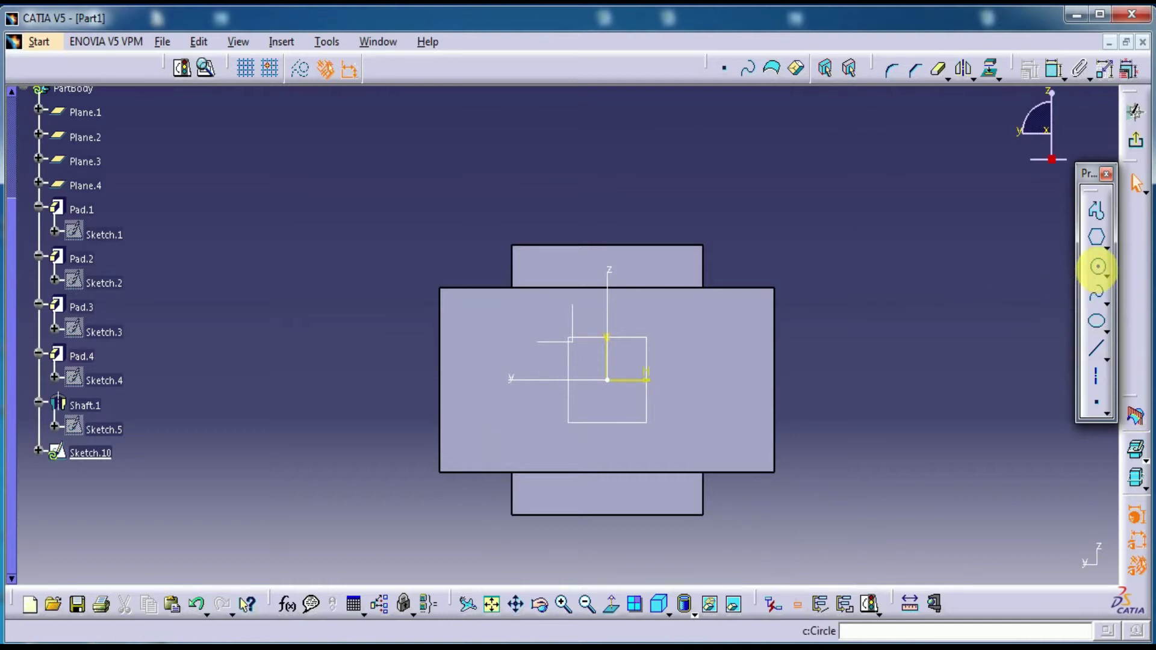
pyautogui.click(1099, 248)
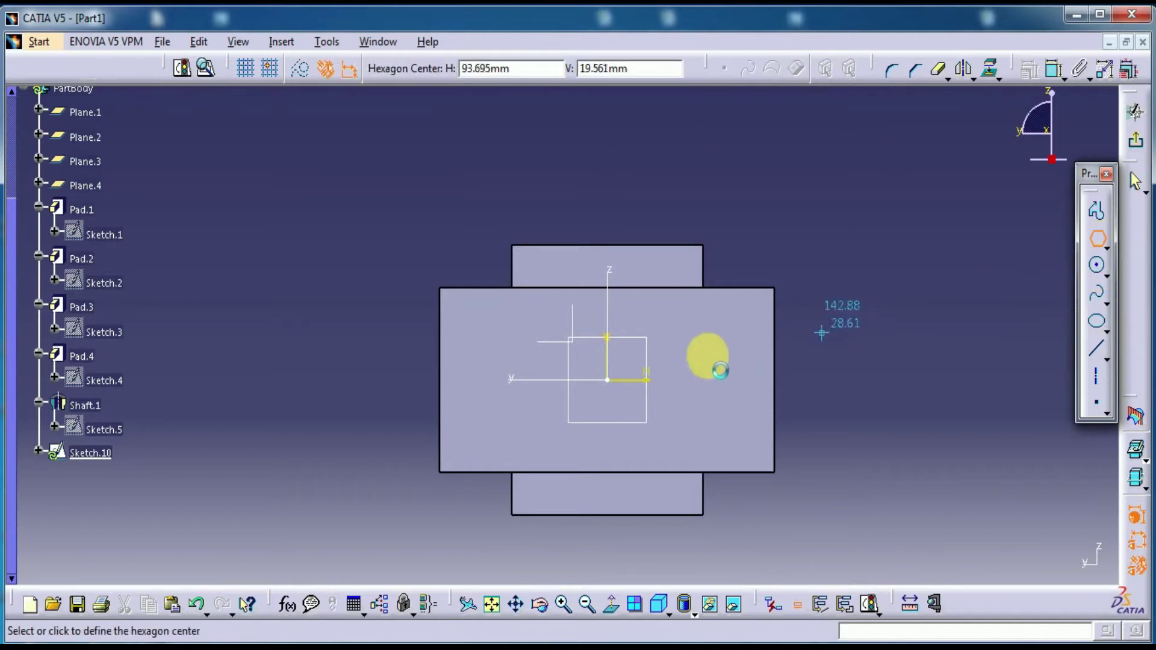
pyautogui.click(606, 379)
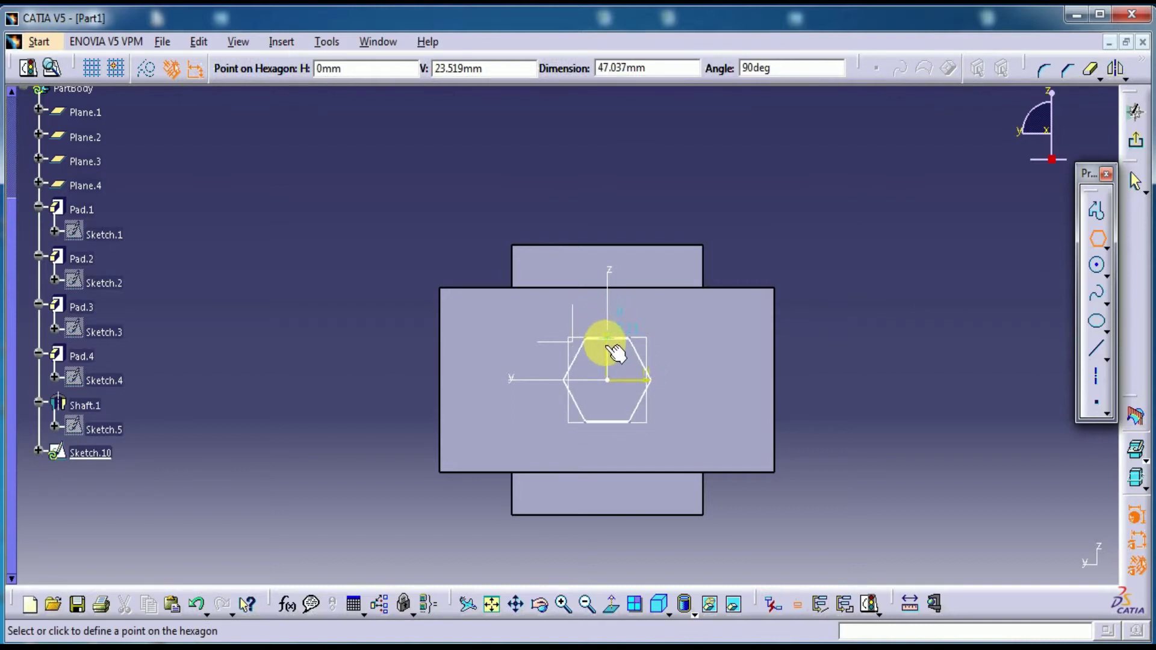
pyautogui.click(609, 341)
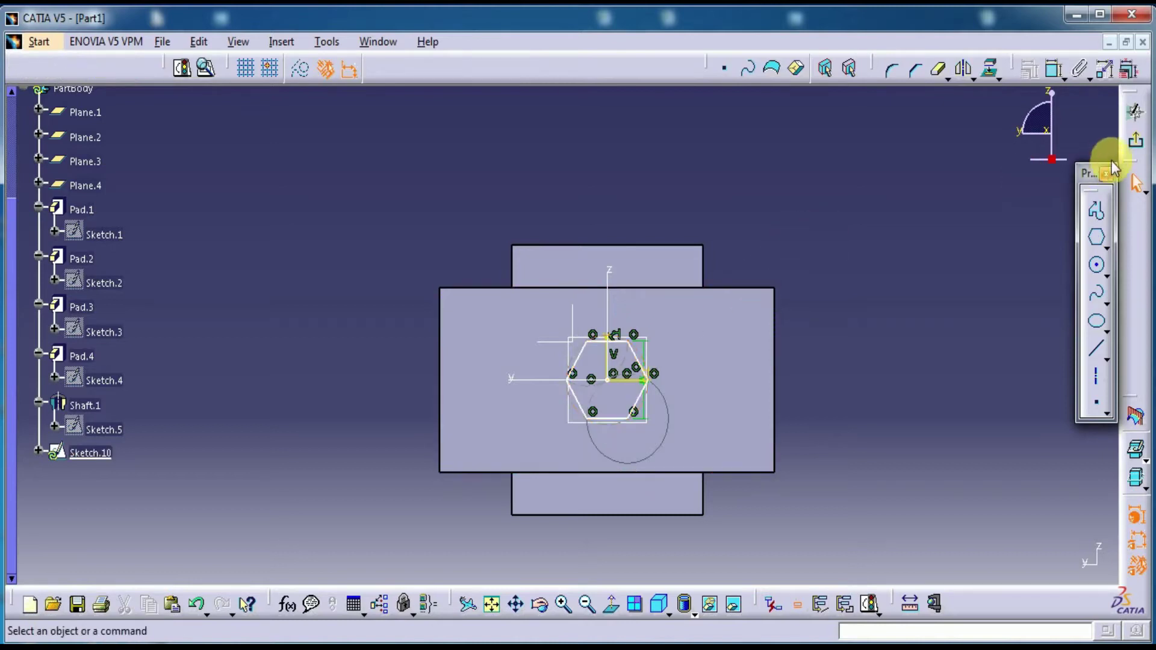
pyautogui.click(1137, 140)
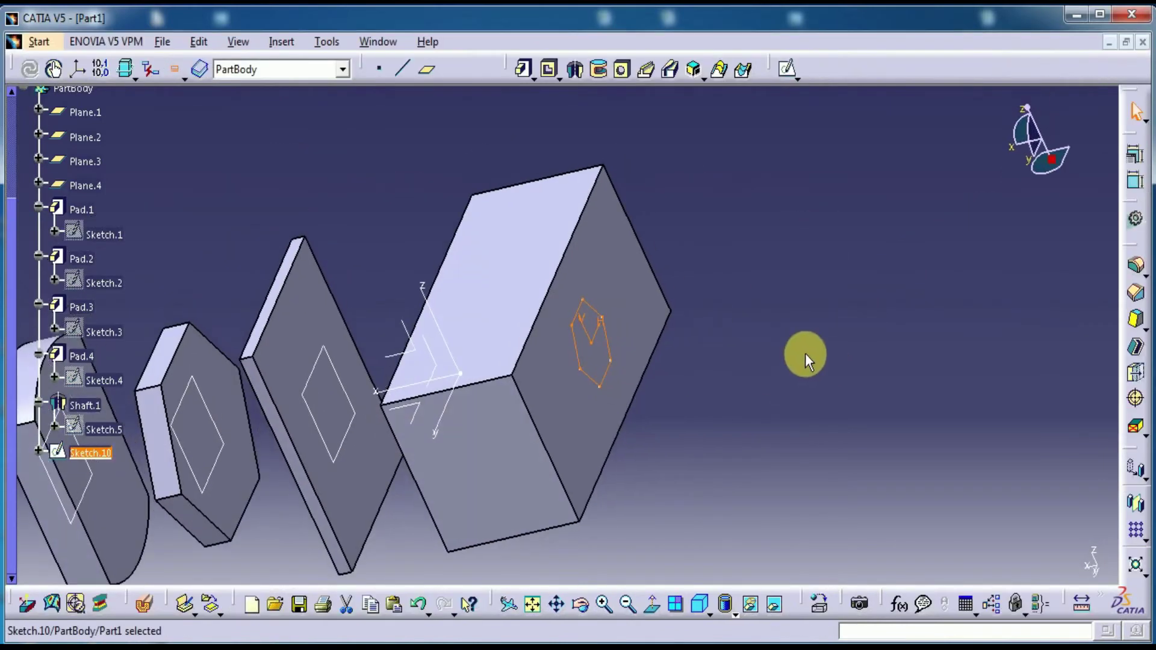
# Start a pocket from the hexagon sketch with a Dimension limit of 20mm depth
pyautogui.moveTo(807, 354)
pyautogui.mouseDown(button='middle')
pyautogui.moveTo(844, 377)
pyautogui.moveTo(736, 375)
pyautogui.mouseUp(button='middle')
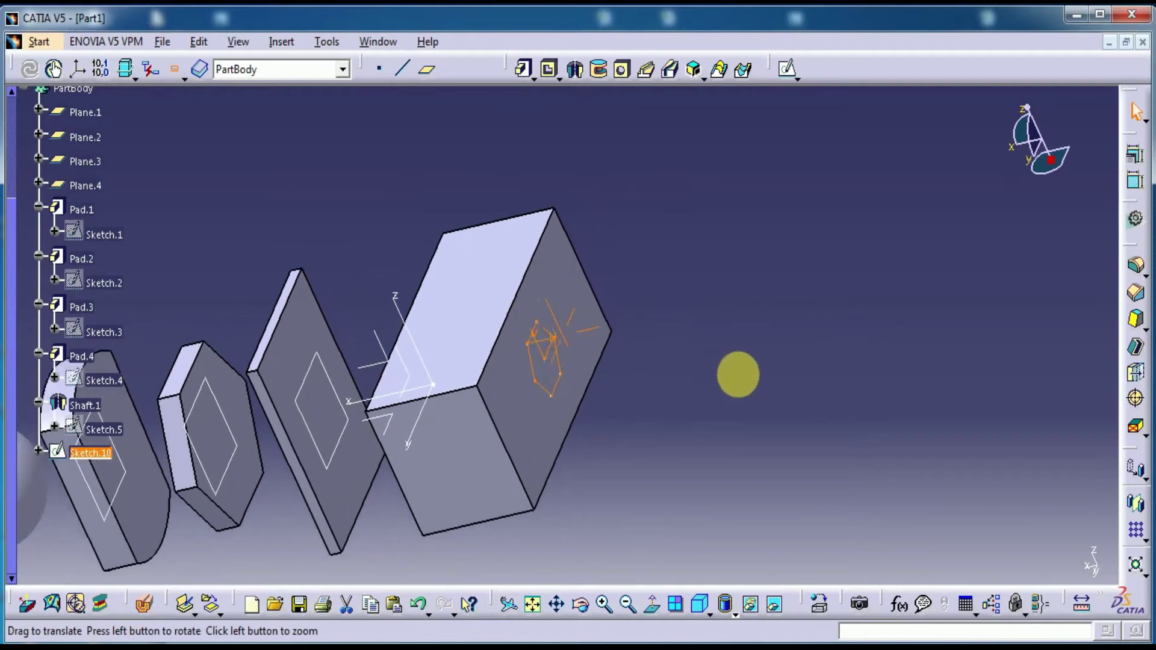
pyautogui.click(549, 69)
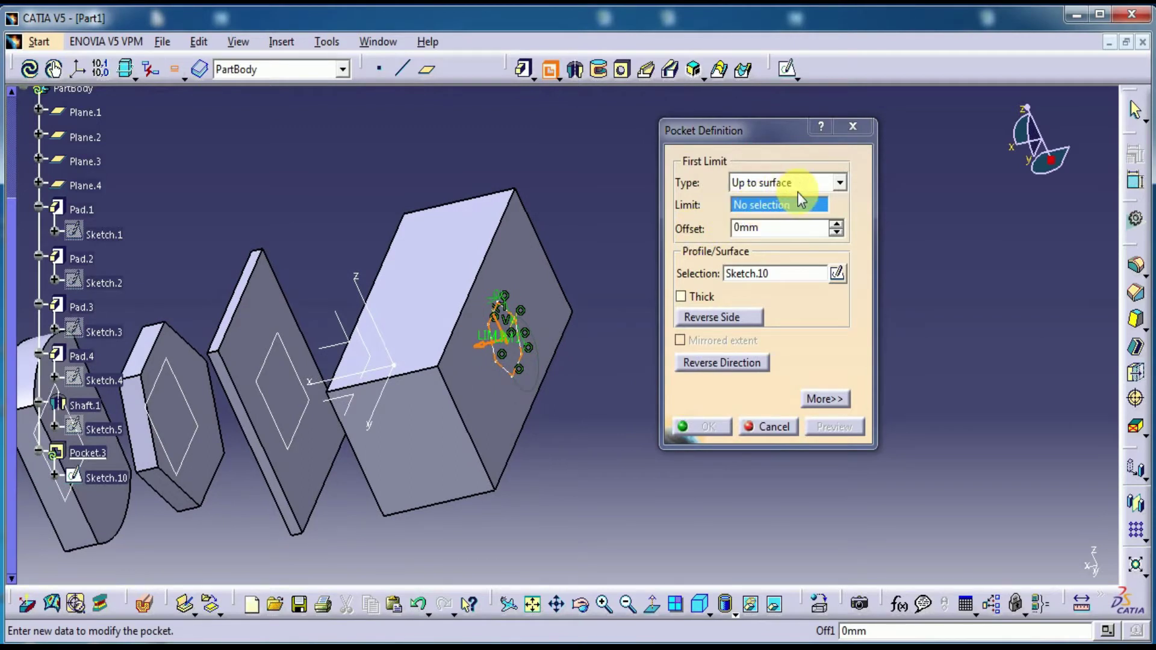
pyautogui.click(837, 182)
pyautogui.click(802, 202)
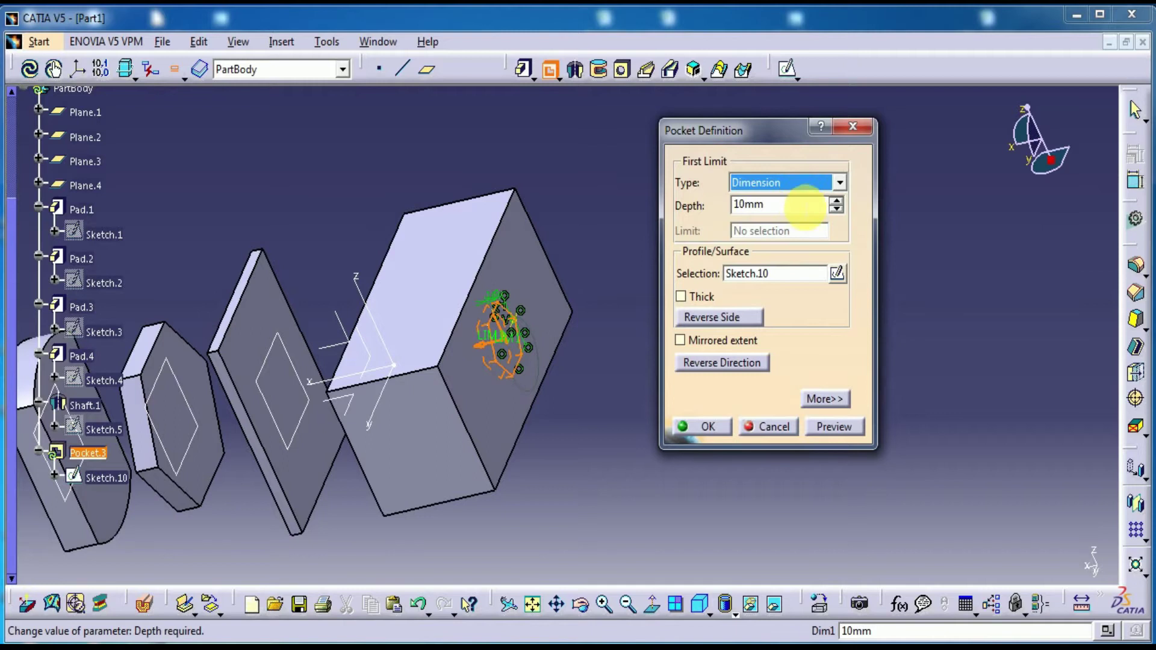
pyautogui.click(804, 206)
pyautogui.write('20')
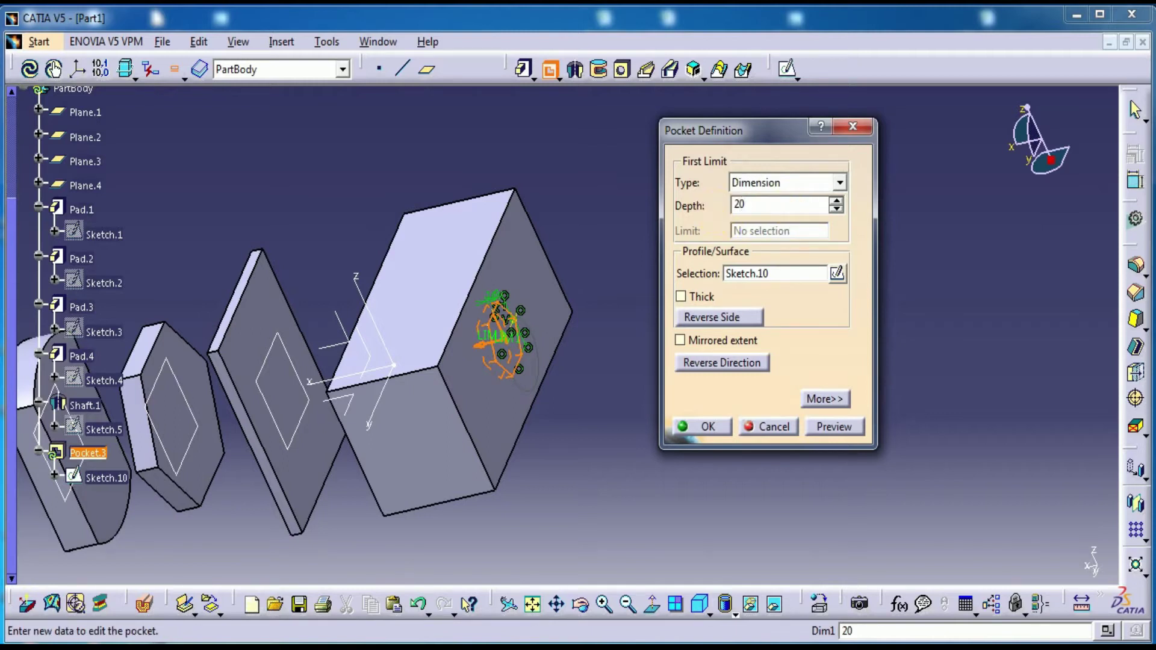
pyautogui.click(826, 425)
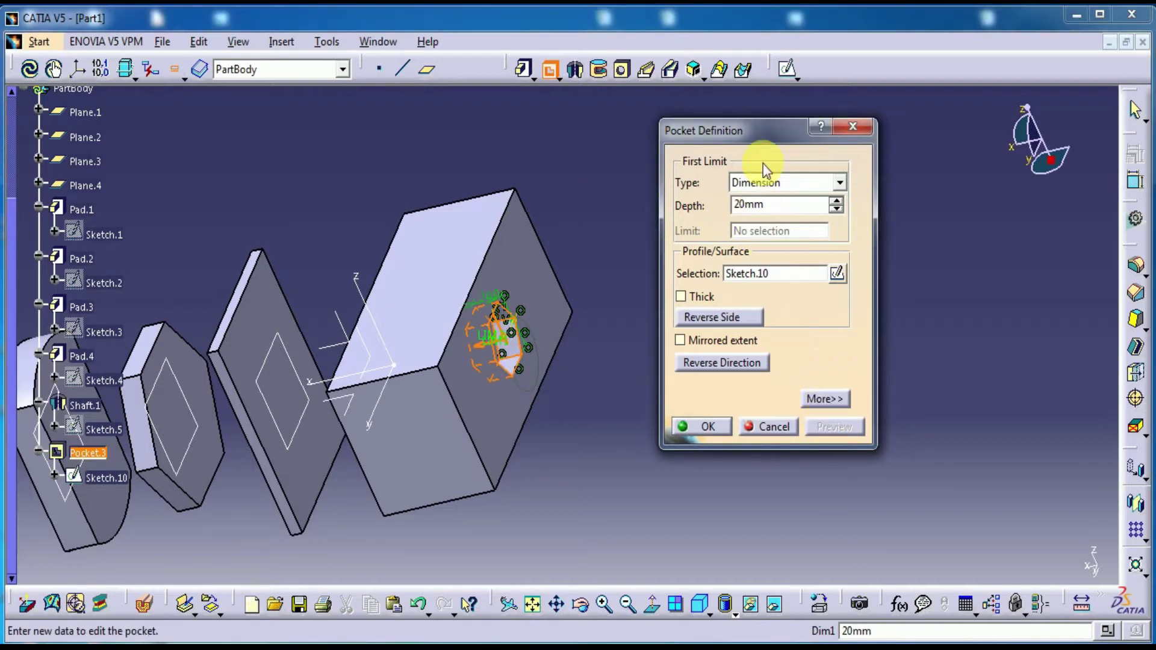
# Move the Pocket Definition dialog aside, keep the Dimension limit type, and toggle the More>> options
pyautogui.moveTo(768, 129); pyautogui.dragTo(715, 141)
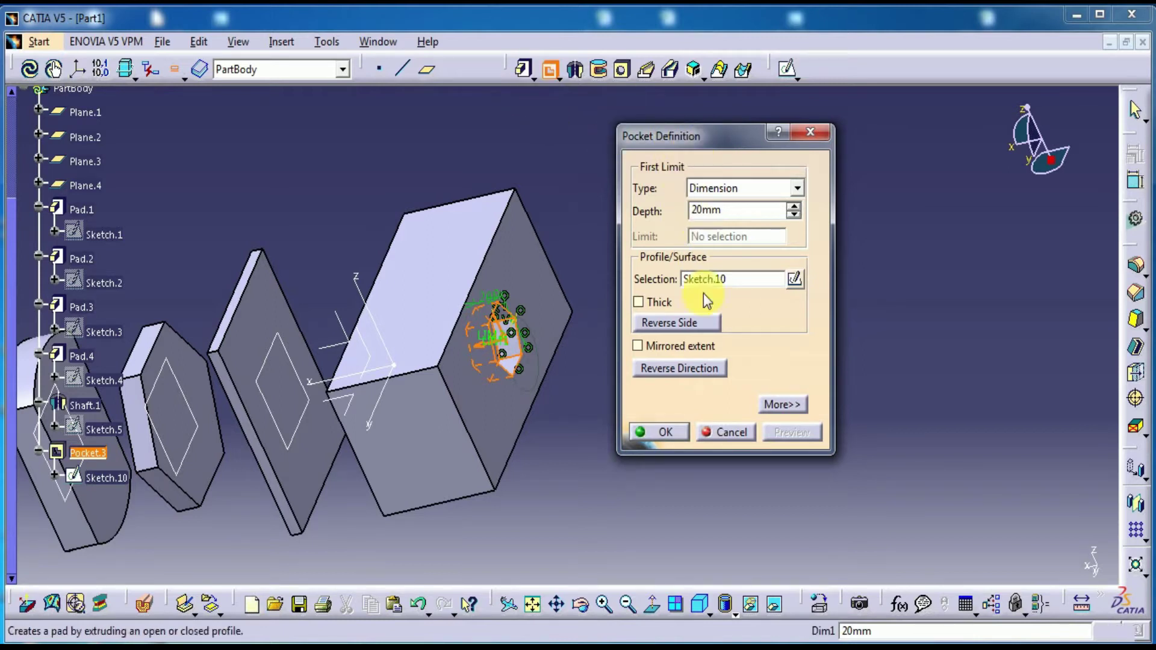
pyautogui.click(785, 194)
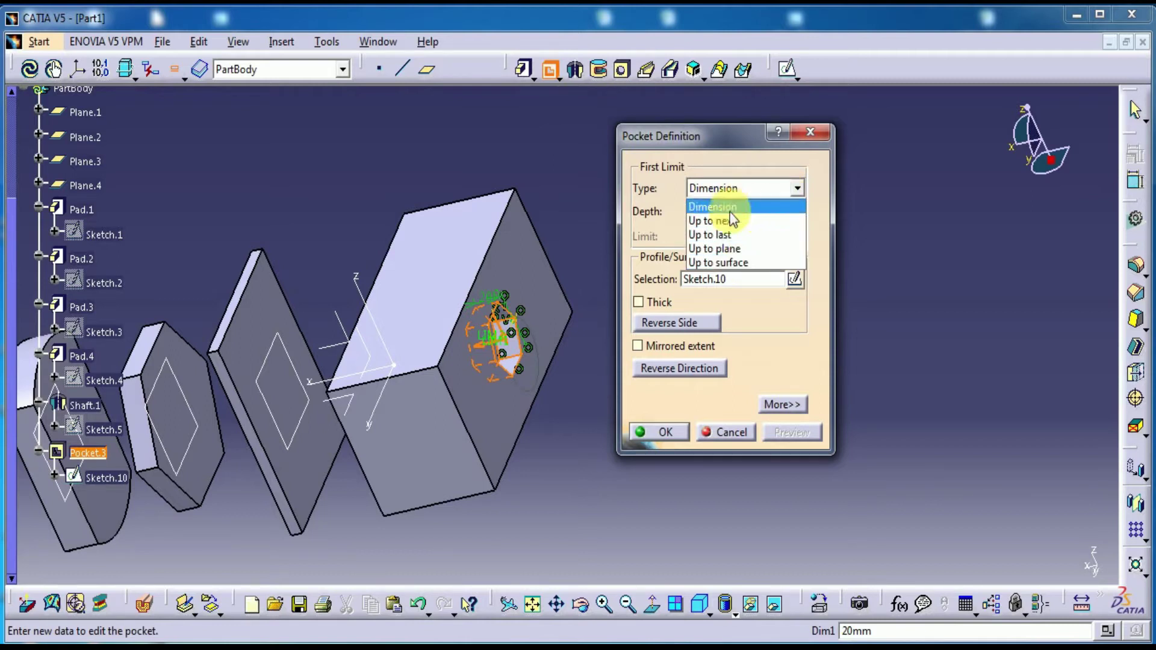
pyautogui.click(798, 190)
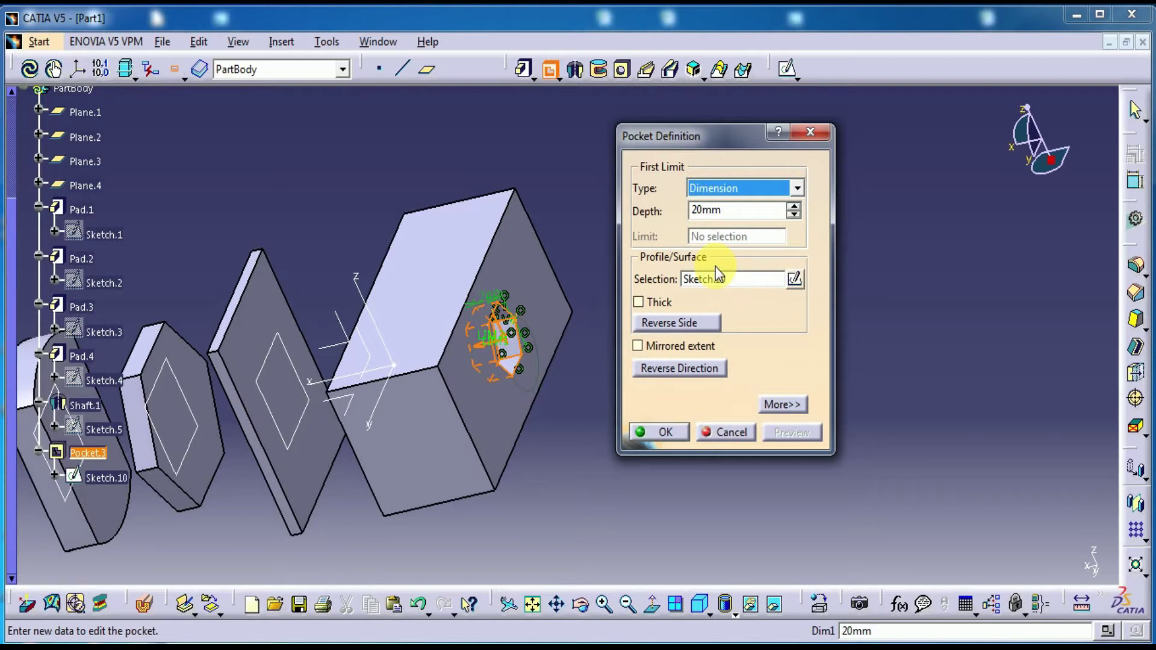
pyautogui.click(782, 404)
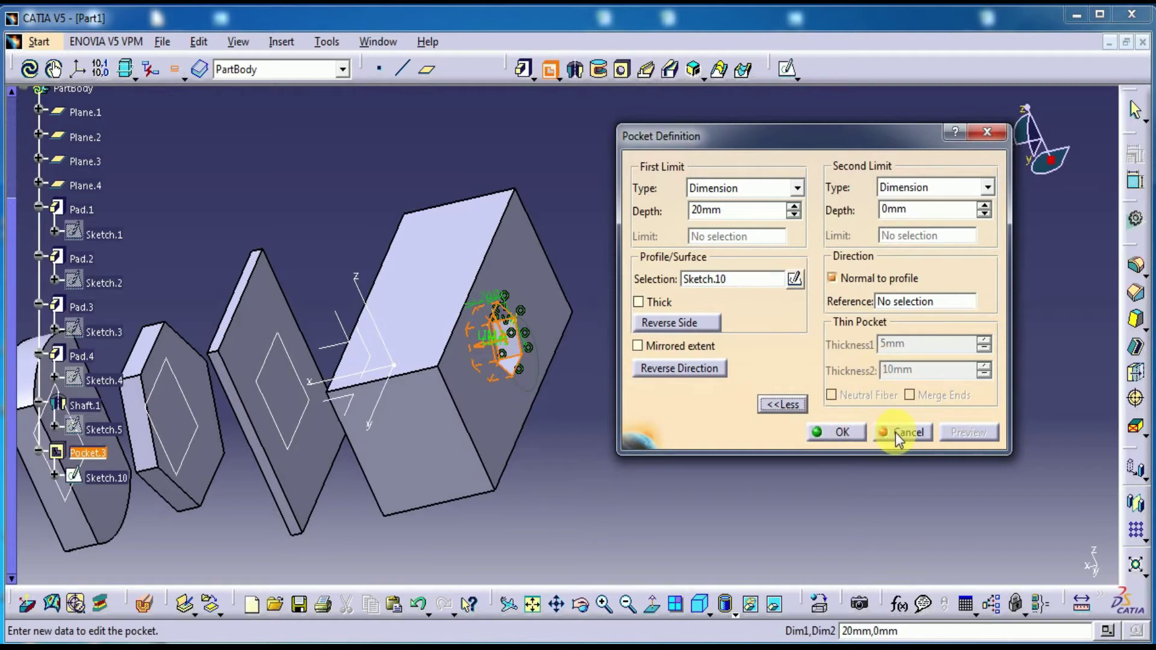
pyautogui.click(781, 404)
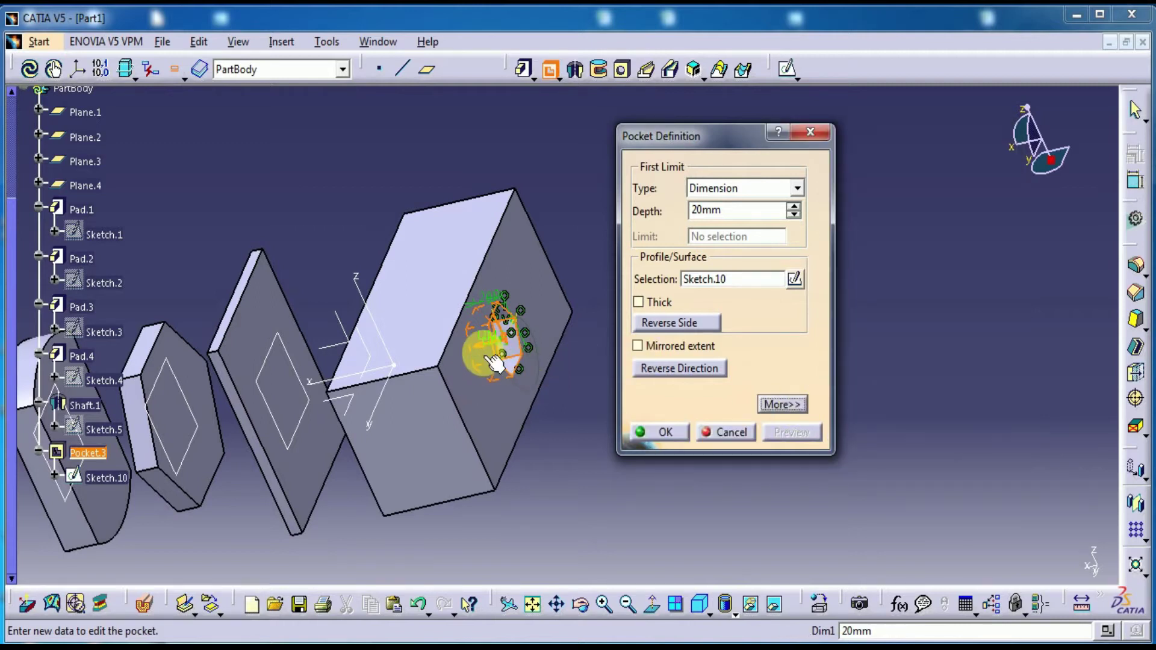
# Create the hexagonal Pocket.3 and orbit to view the pocketed face
pyautogui.click(668, 432)
pyautogui.moveTo(660, 451)
pyautogui.mouseDown(button='middle')
pyautogui.moveTo(763, 412)
pyautogui.moveTo(693, 339)
pyautogui.moveTo(716, 410)
pyautogui.mouseUp(button='middle')
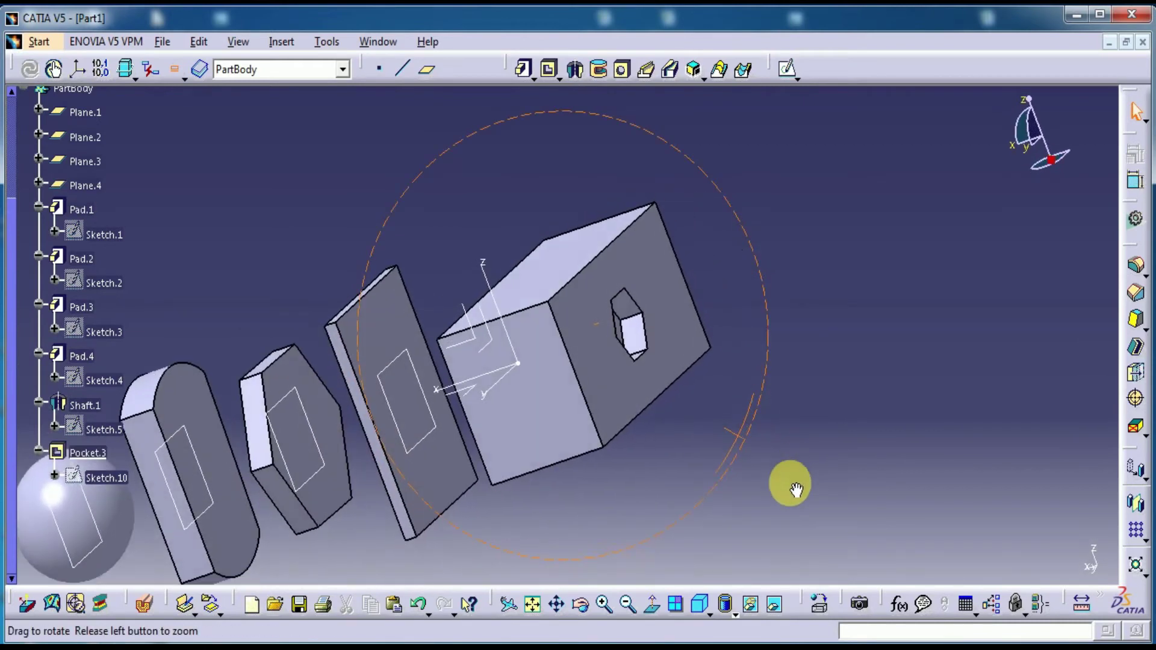
pyautogui.moveTo(755, 368); pyautogui.dragTo(640, 326, button='middle')
pyautogui.moveTo(679, 195); pyautogui.dragTo(676, 253, button='middle')
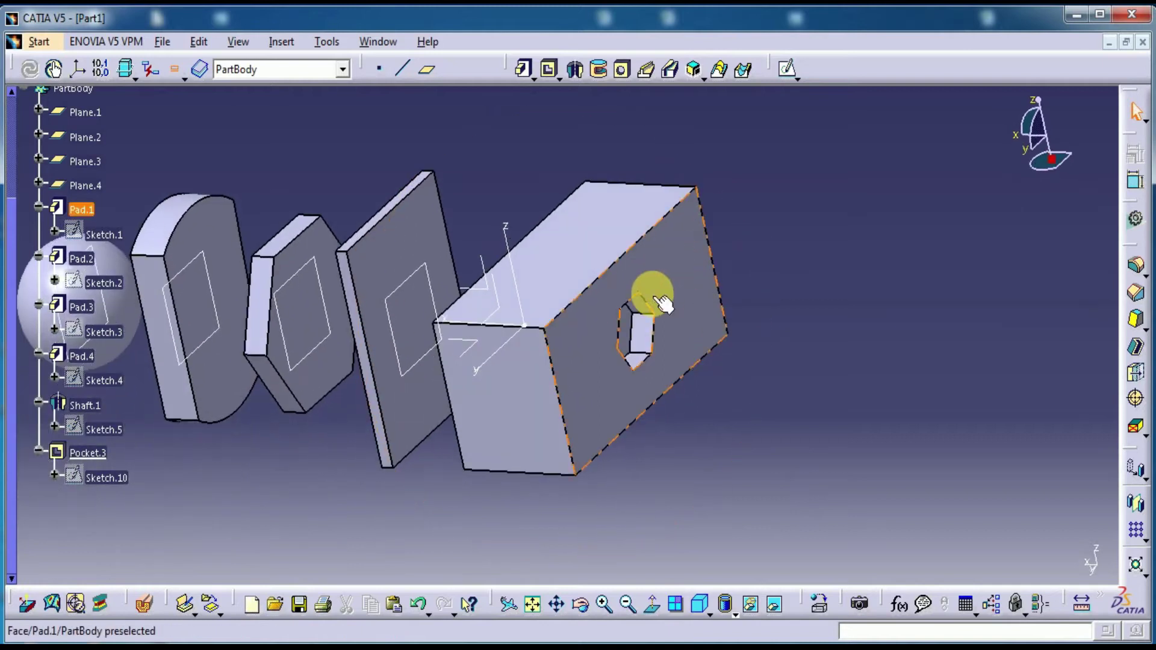
pyautogui.moveTo(650, 301); pyautogui.dragTo(740, 238, button='middle')
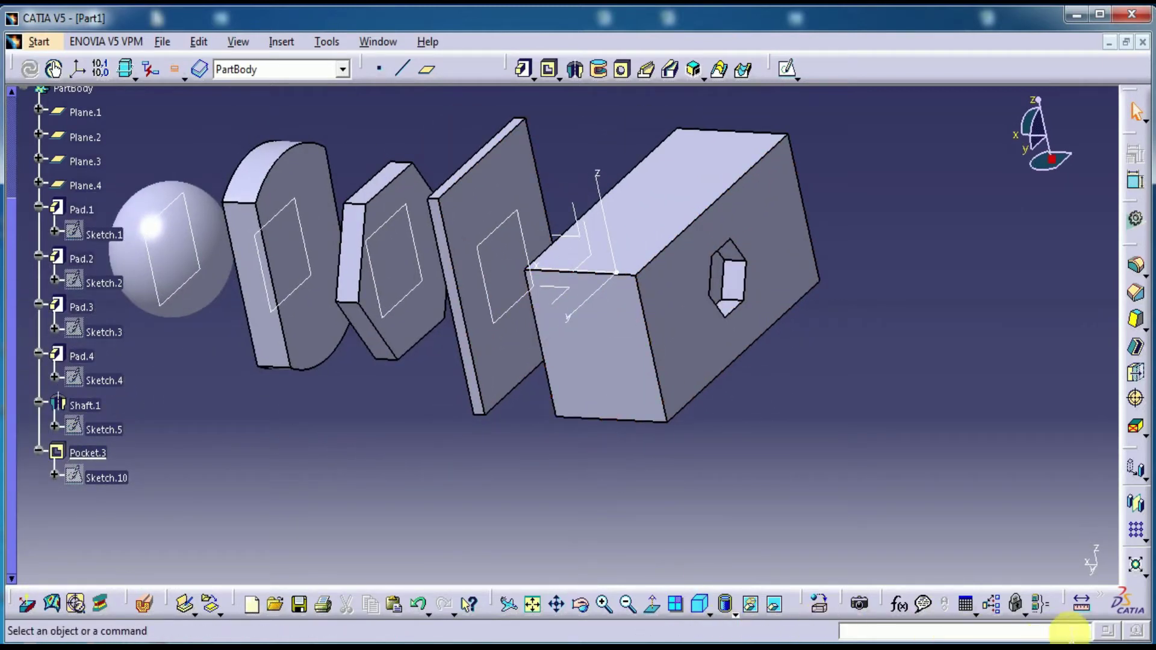
# Measure between the Pad.1 edge and the Pocket.3 face, reading 100mm, then cancel
pyautogui.click(1082, 603)
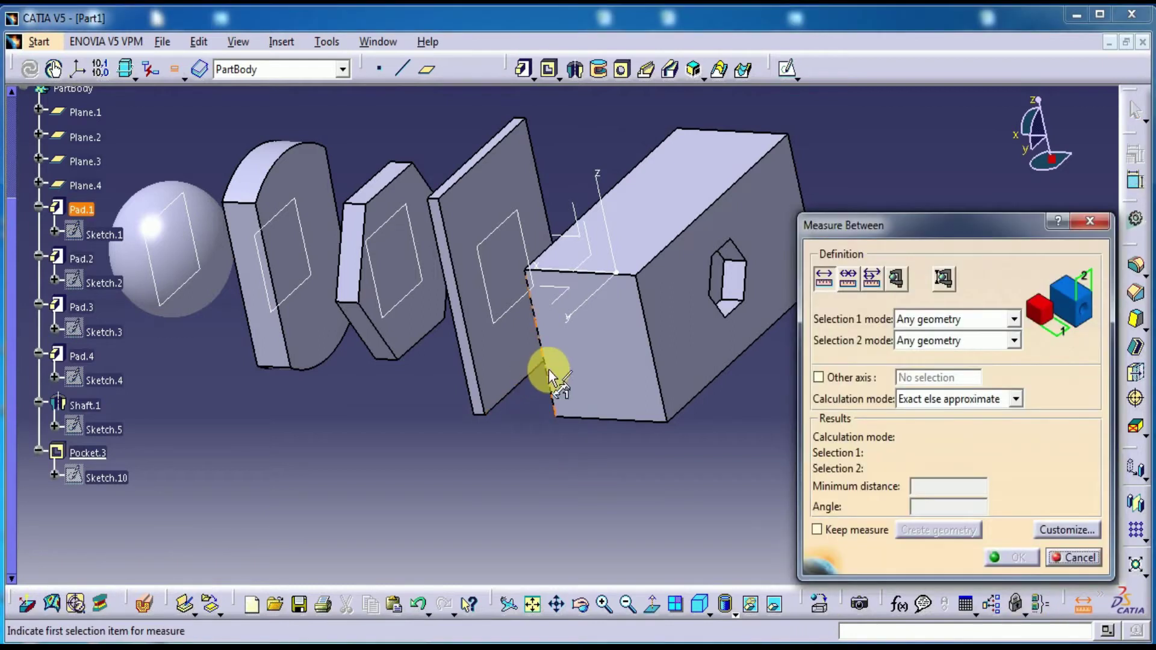
pyautogui.click(549, 376)
pyautogui.click(662, 349)
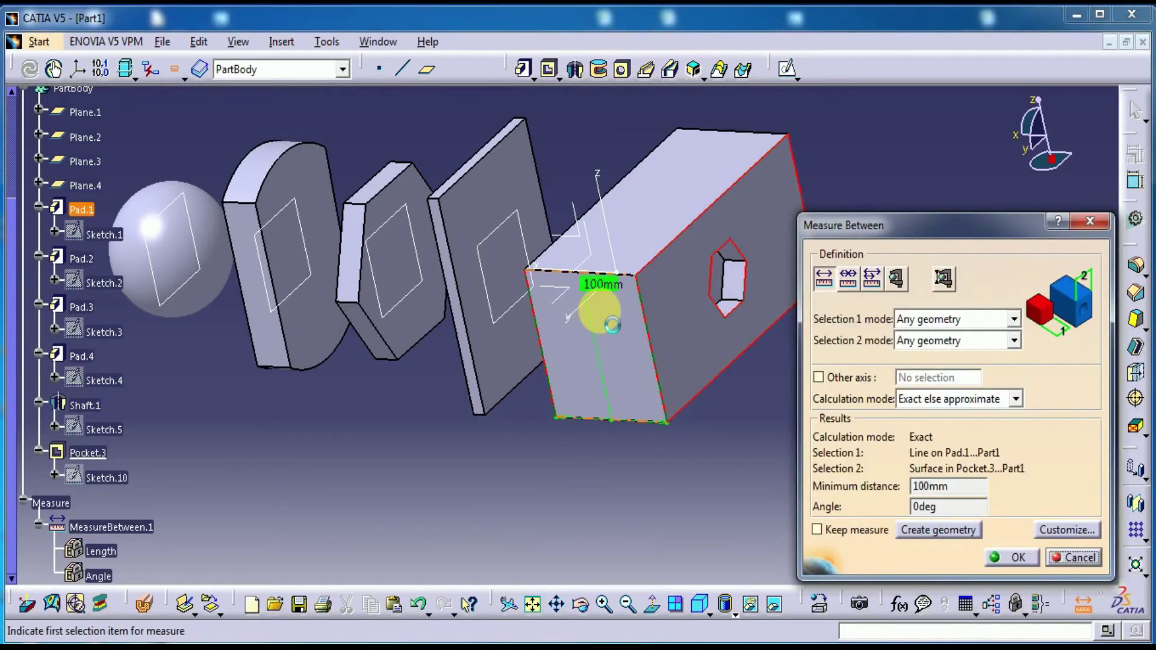
pyautogui.click(1067, 559)
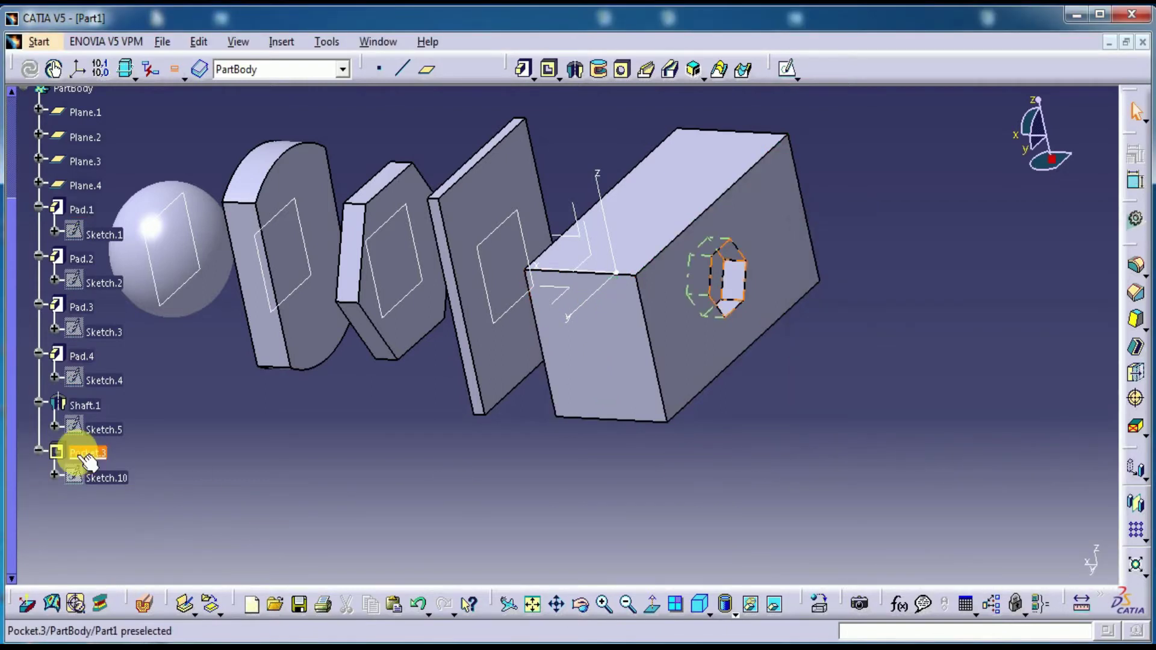
# Reopen Pocket.3, reverse its direction, and toggle Reverse Side back and forth
pyautogui.doubleClick(60, 454)
pyautogui.moveTo(362, 494)
pyautogui.mouseDown(button='middle')
pyautogui.moveTo(292, 505)
pyautogui.moveTo(333, 490)
pyautogui.mouseUp(button='middle')
pyautogui.click(666, 369)
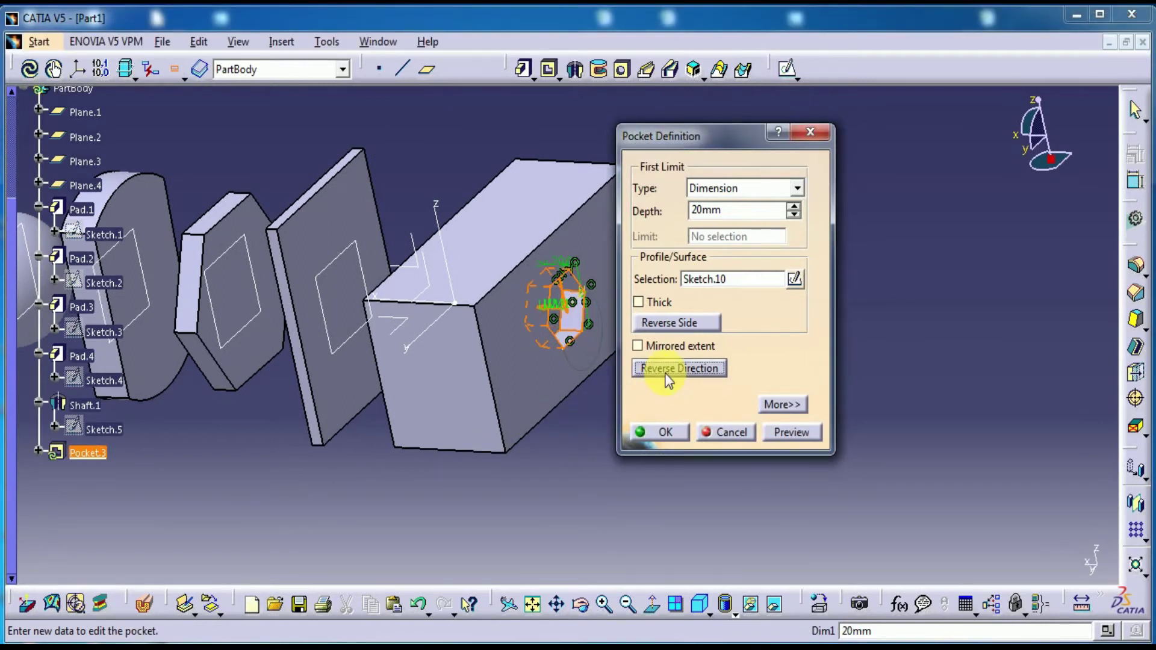
pyautogui.moveTo(712, 141); pyautogui.dragTo(825, 135)
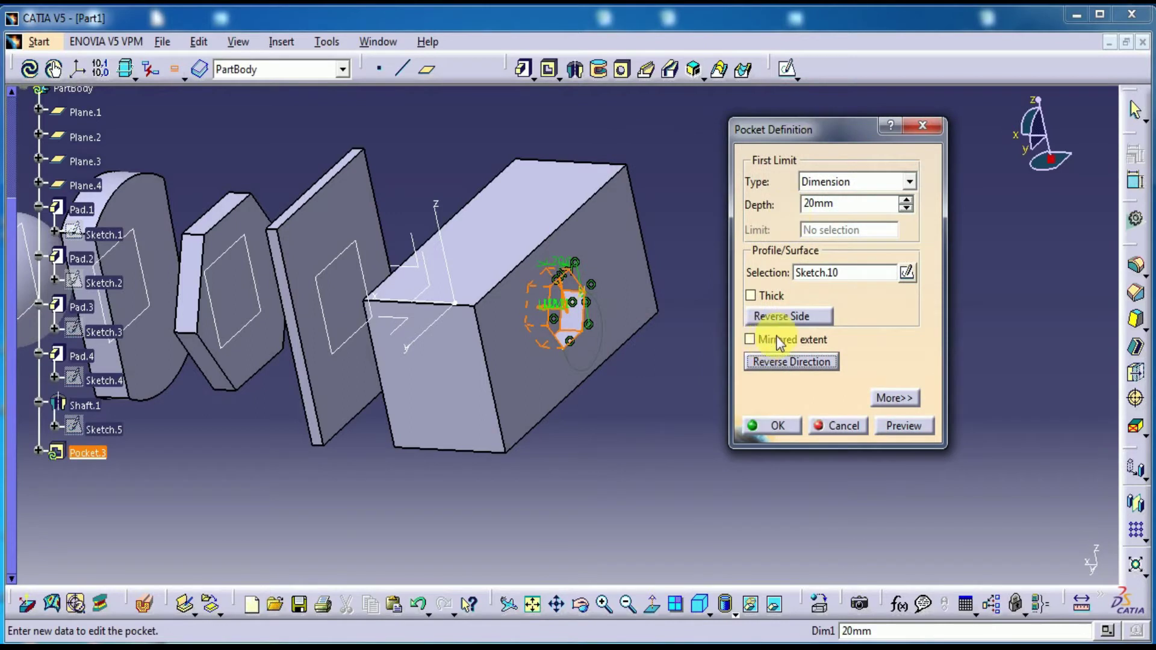
pyautogui.click(786, 317)
pyautogui.moveTo(368, 487)
pyautogui.mouseDown(button='middle')
pyautogui.moveTo(413, 485)
pyautogui.moveTo(443, 470)
pyautogui.moveTo(434, 467)
pyautogui.moveTo(479, 491)
pyautogui.mouseUp(button='middle')
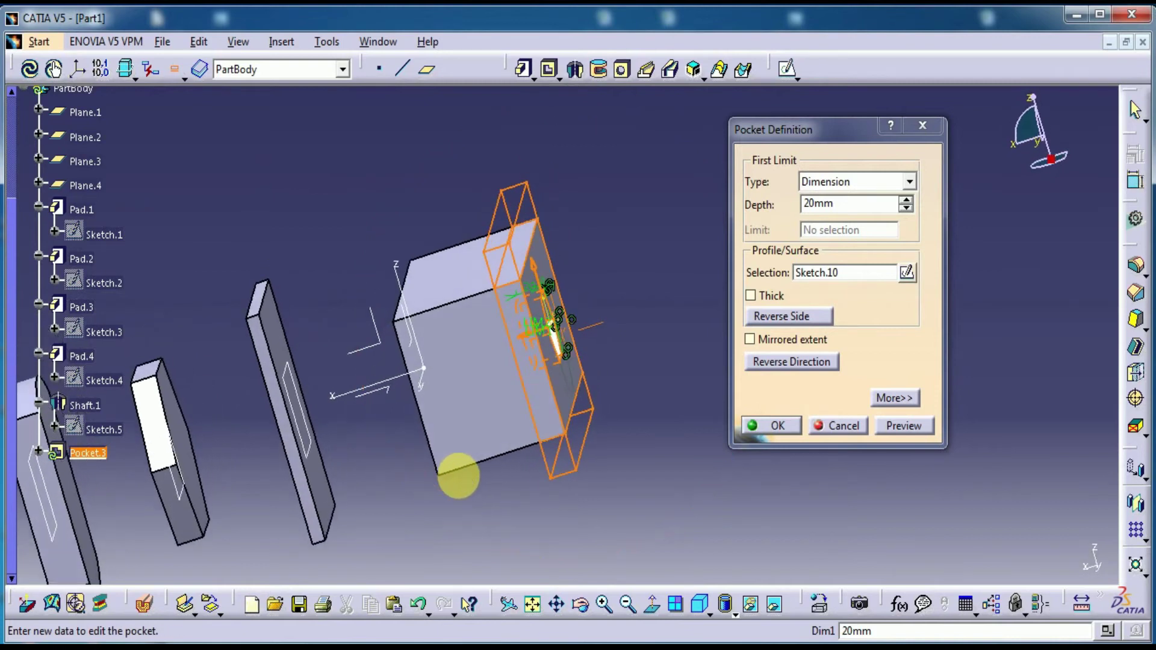
pyautogui.click(789, 317)
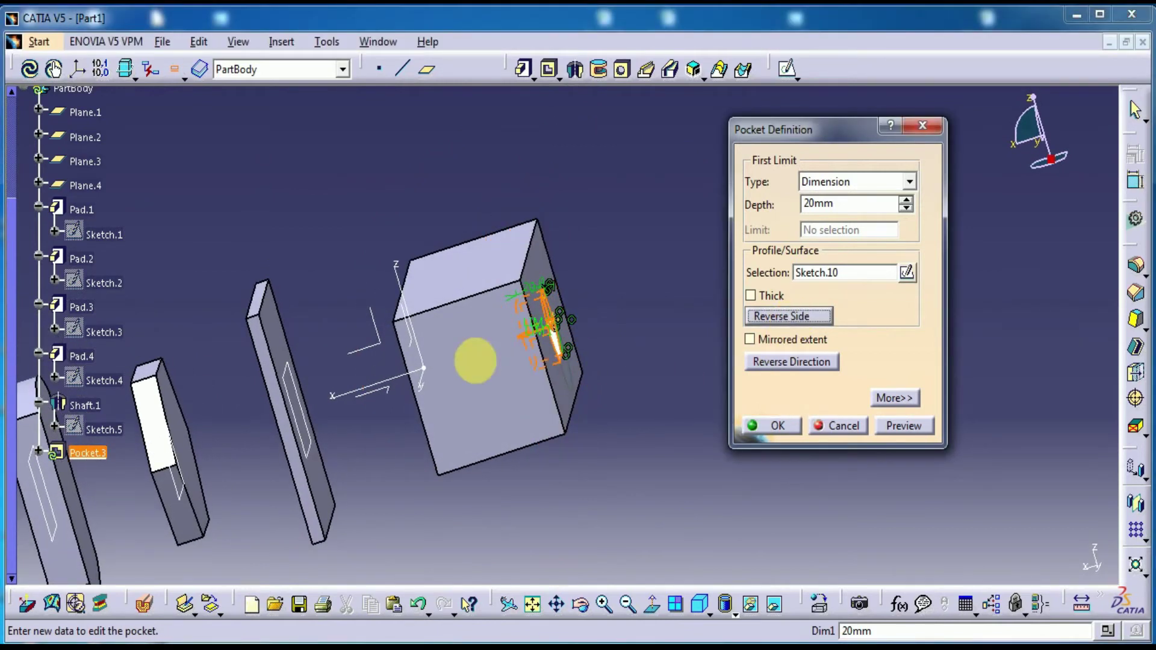
# Reverse the pocket side, preview, and confirm the 20mm pocket leaving a hexagonal boss
pyautogui.moveTo(348, 219)
pyautogui.mouseDown(button='middle')
pyautogui.moveTo(377, 193)
pyautogui.moveTo(437, 199)
pyautogui.moveTo(408, 188)
pyautogui.mouseUp(button='middle')
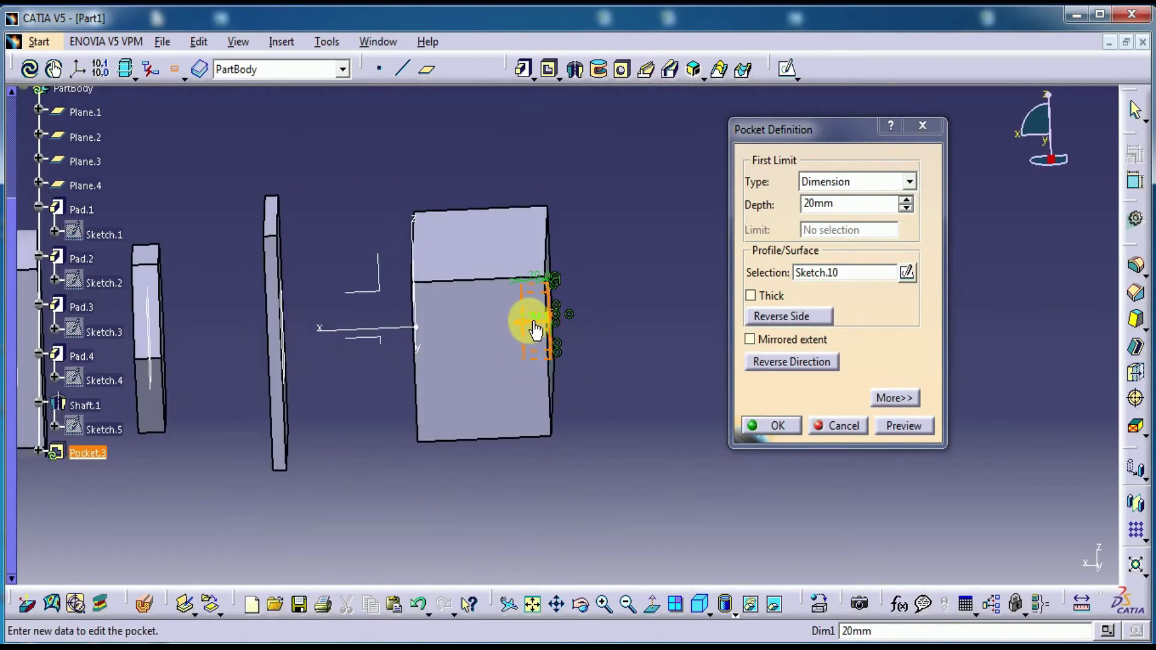
pyautogui.moveTo(614, 377)
pyautogui.mouseDown(button='middle')
pyautogui.moveTo(546, 409)
pyautogui.moveTo(508, 405)
pyautogui.moveTo(596, 403)
pyautogui.moveTo(527, 347)
pyautogui.mouseUp(button='middle')
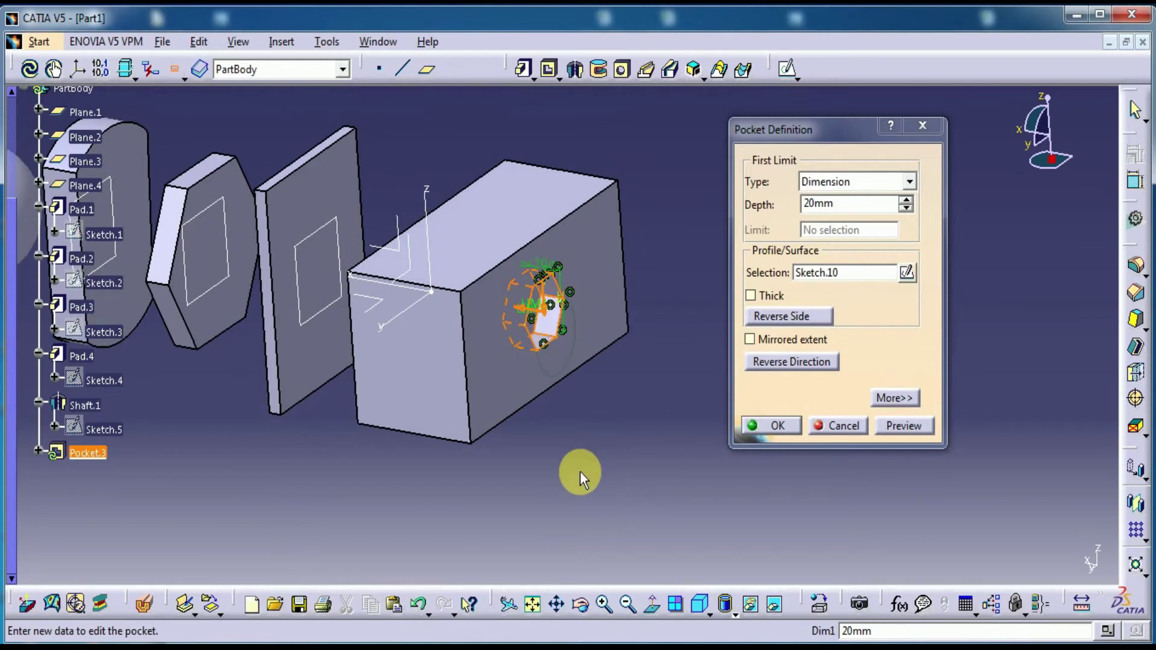
pyautogui.click(786, 320)
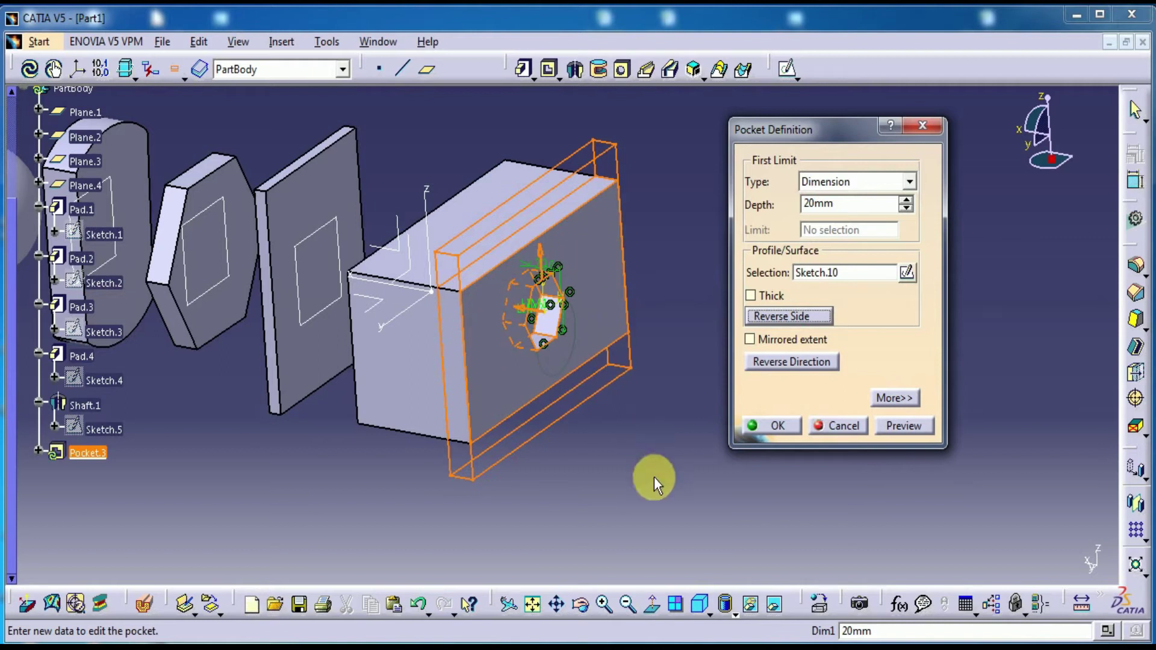
pyautogui.click(903, 431)
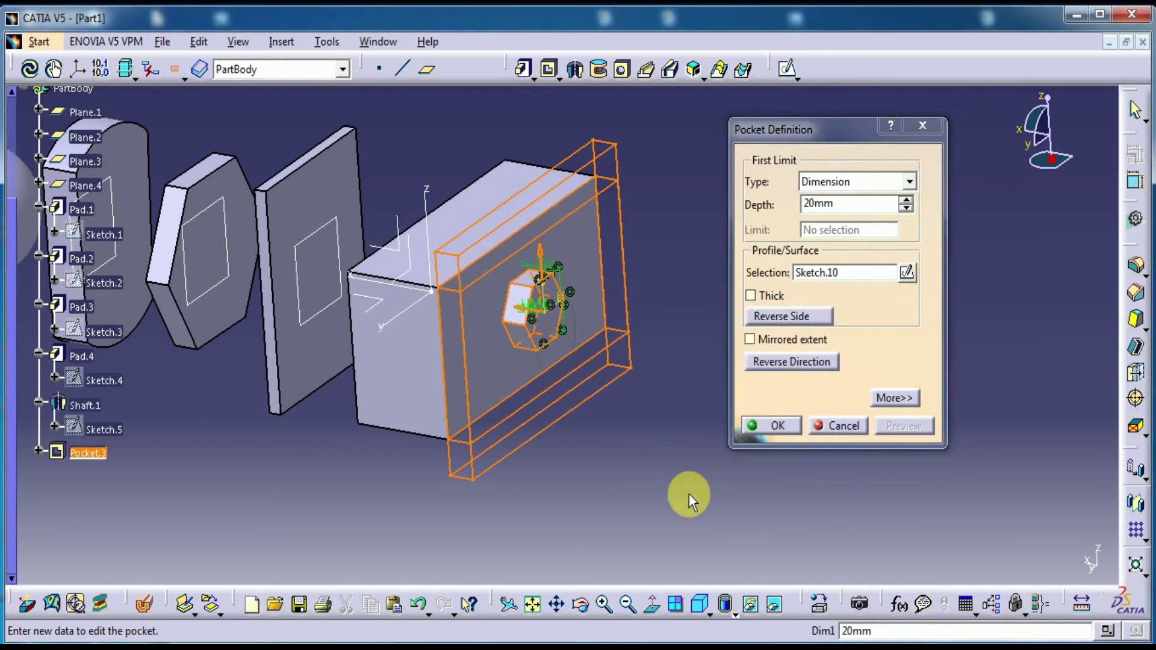
pyautogui.click(784, 431)
pyautogui.moveTo(676, 482)
pyautogui.mouseDown(button='middle')
pyautogui.moveTo(655, 458)
pyautogui.moveTo(661, 490)
pyautogui.mouseUp(button='middle')
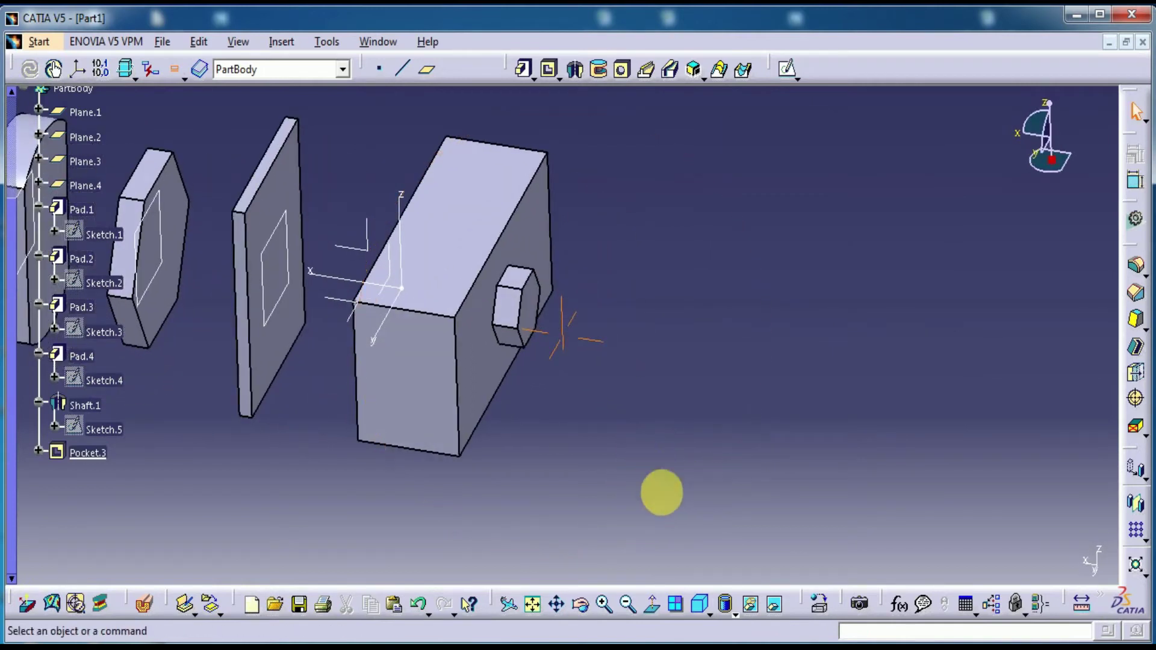
pyautogui.moveTo(705, 457); pyautogui.dragTo(740, 470, button='middle')
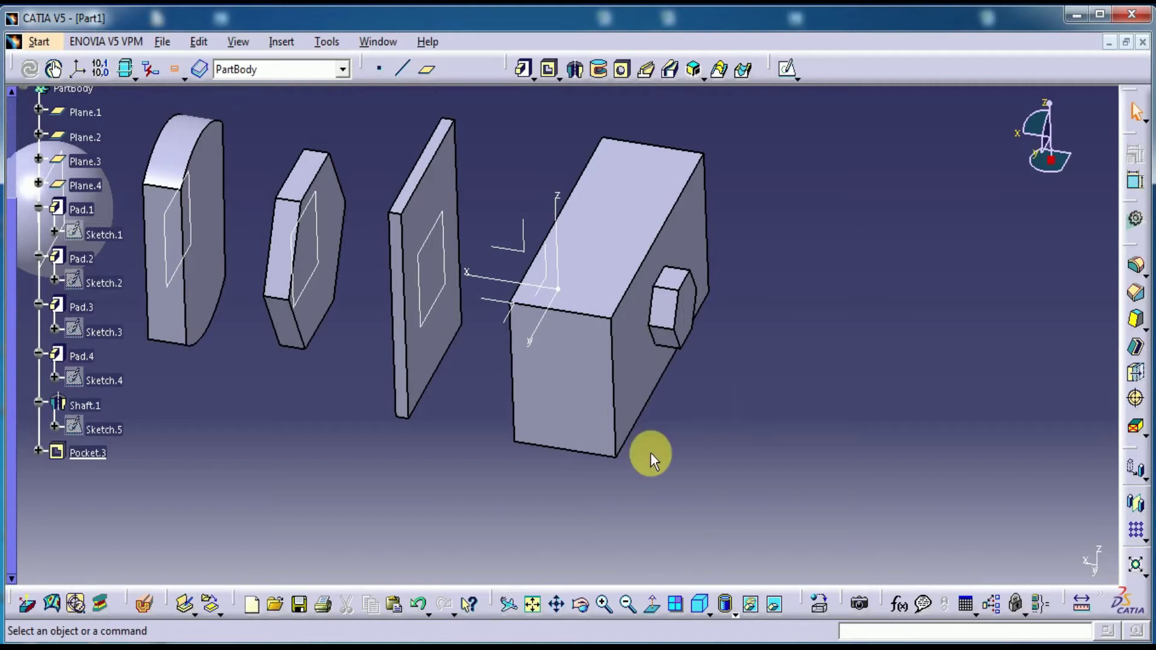
pyautogui.moveTo(733, 428); pyautogui.dragTo(693, 414, button='middle')
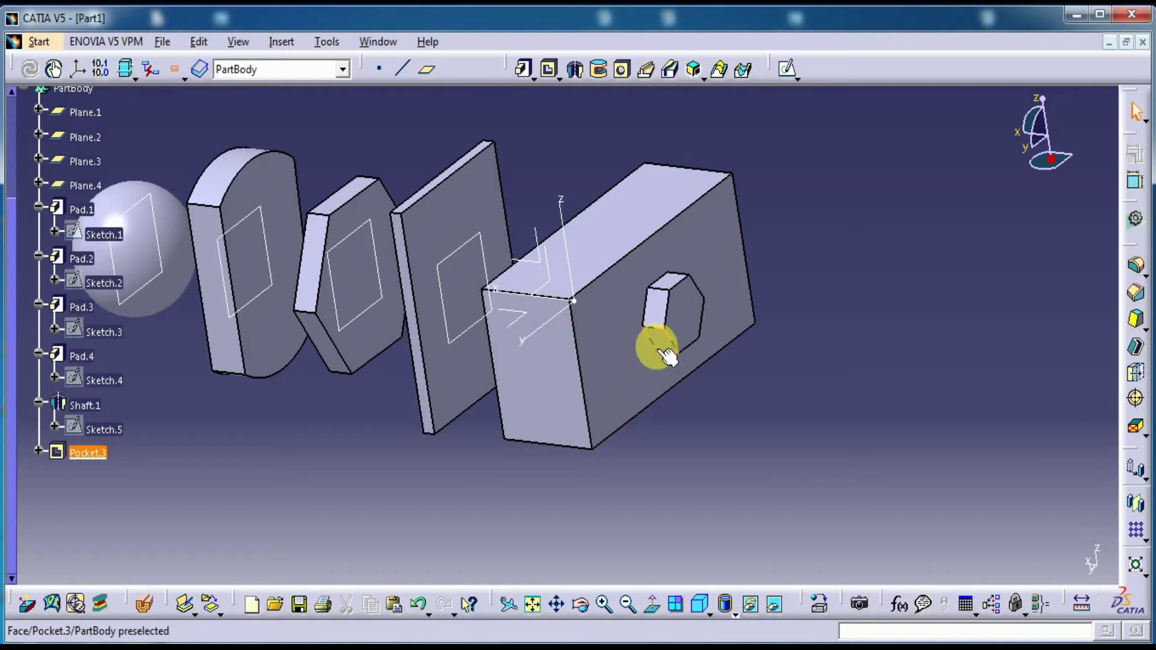
# Reverse Pocket.3's side back so it cuts a hexagonal hole, then cancel a stray new pocket
pyautogui.doubleClick(645, 361)
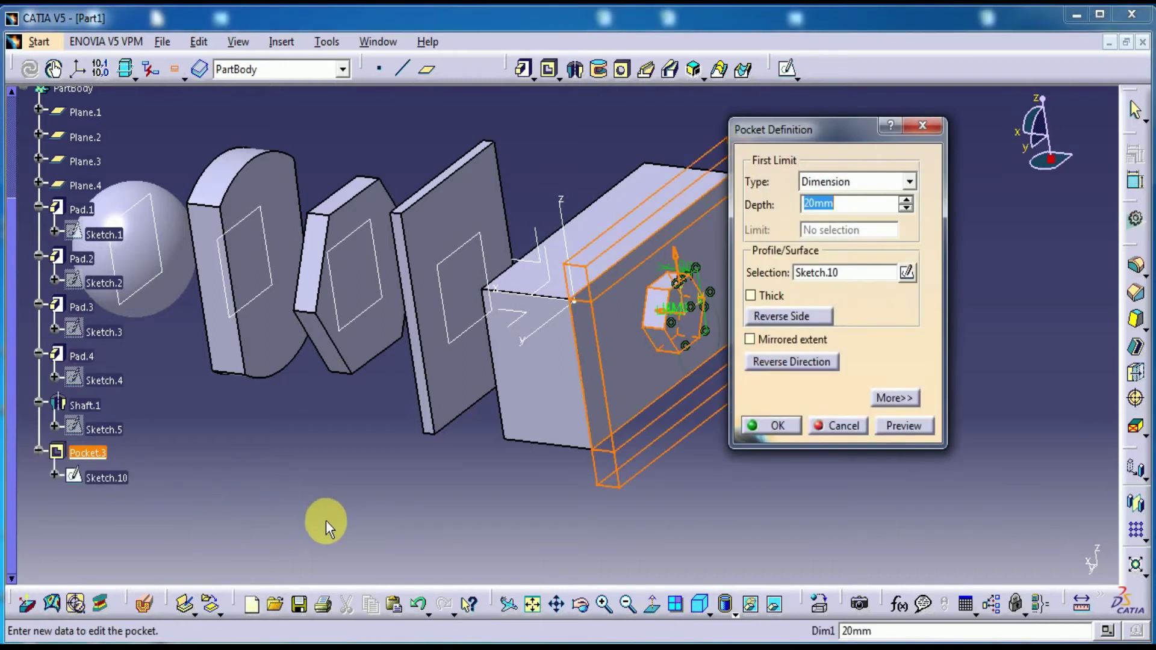
pyautogui.moveTo(322, 523); pyautogui.dragTo(289, 522, button='middle')
pyautogui.click(807, 323)
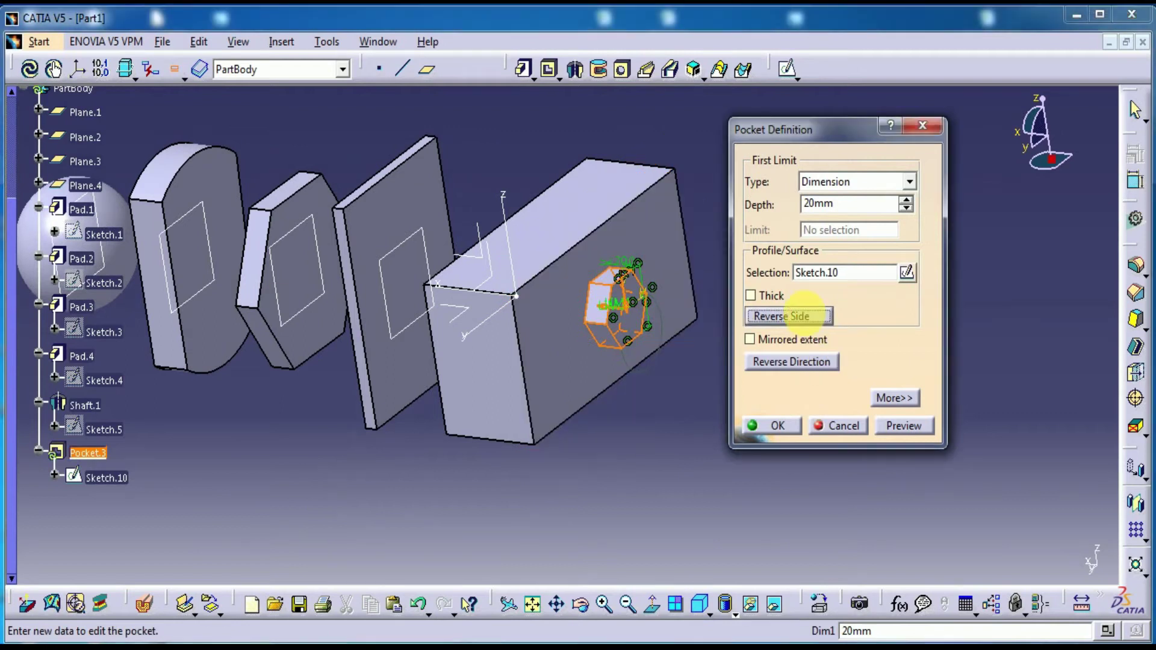
pyautogui.click(906, 428)
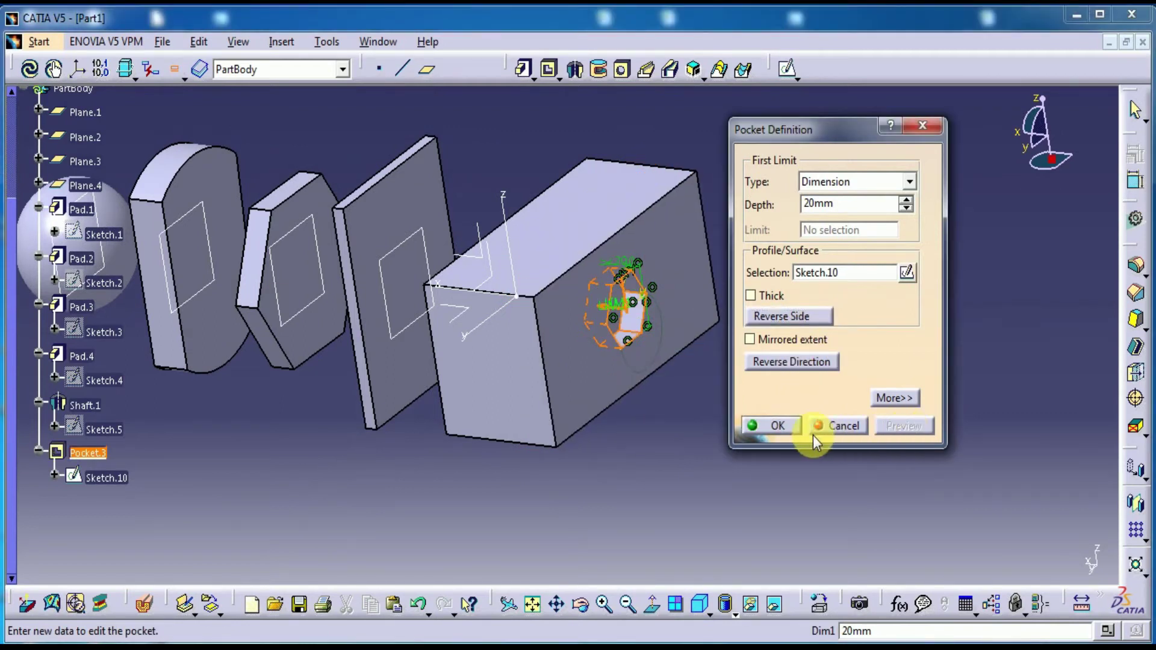
pyautogui.click(773, 425)
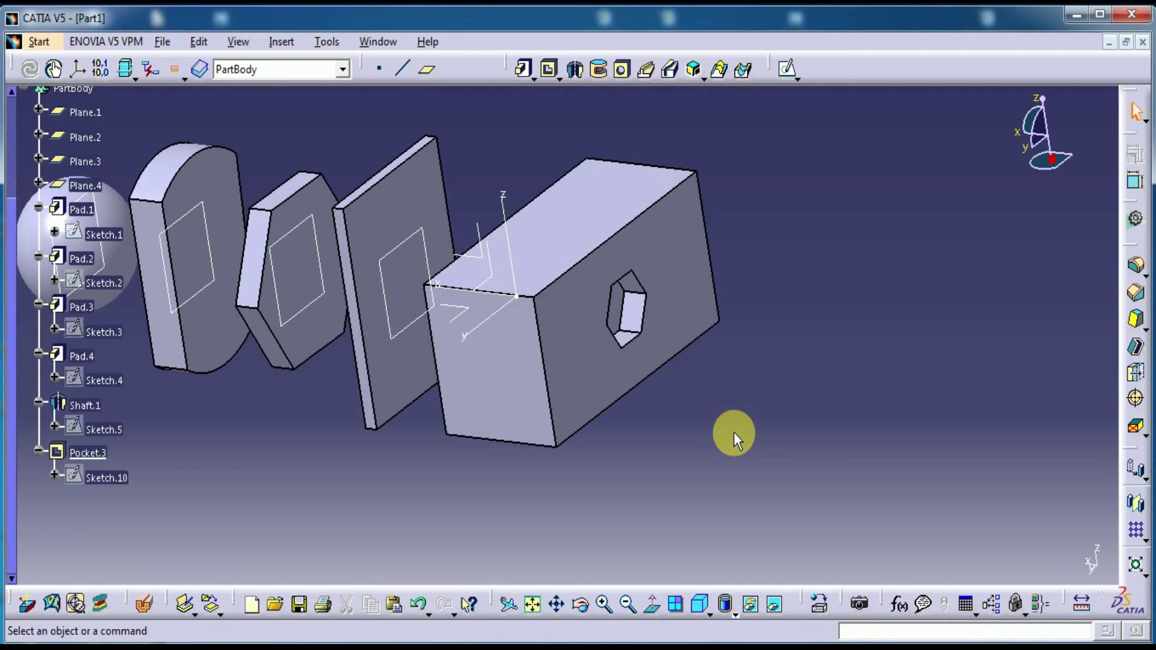
pyautogui.click(550, 73)
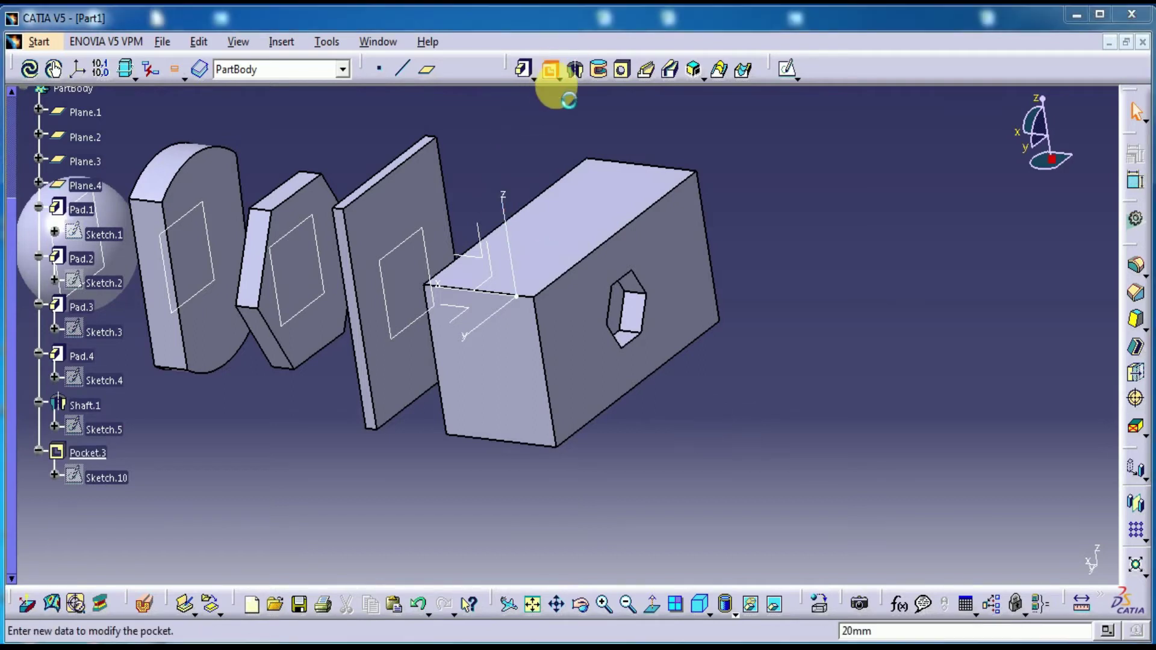
pyautogui.press('Escape')
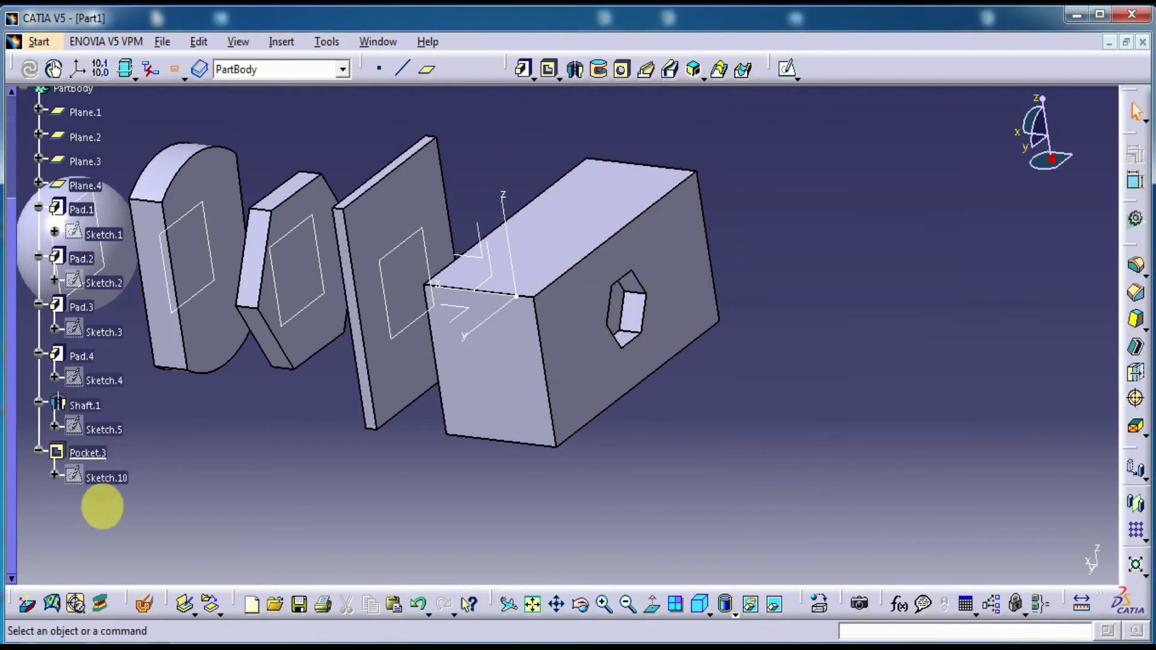
# Reopen Pocket.3, move its dialog aside, and list the limit Type options
pyautogui.doubleClick(88, 454)
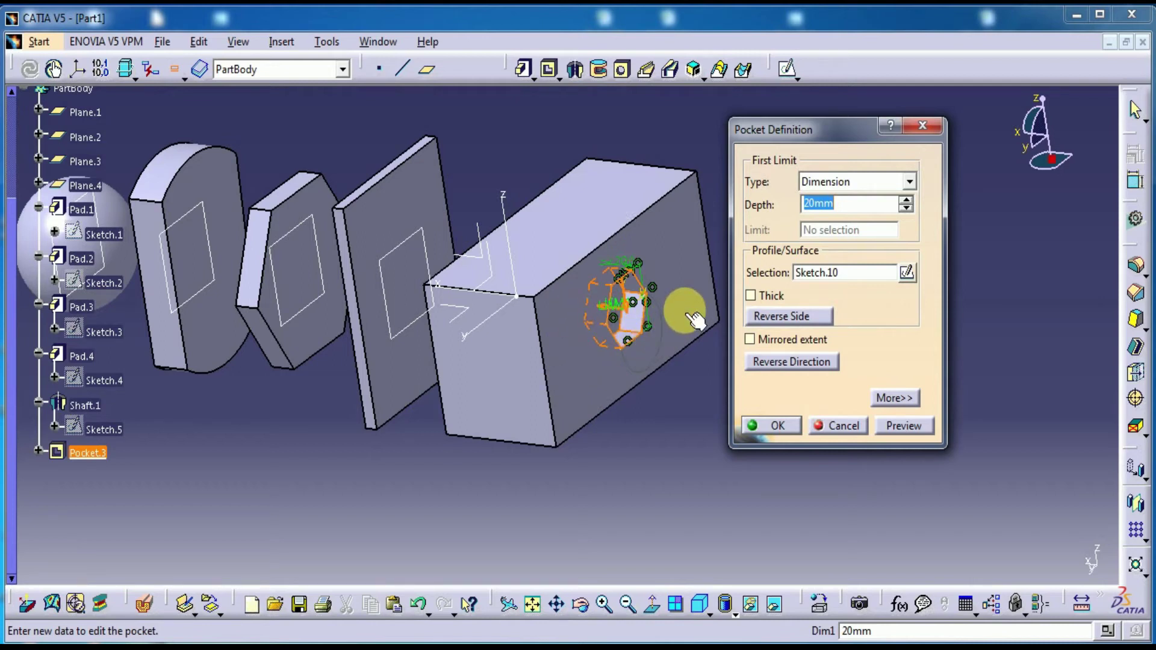
pyautogui.moveTo(665, 420)
pyautogui.mouseDown(button='middle')
pyautogui.moveTo(675, 465)
pyautogui.moveTo(683, 463)
pyautogui.mouseUp(button='middle')
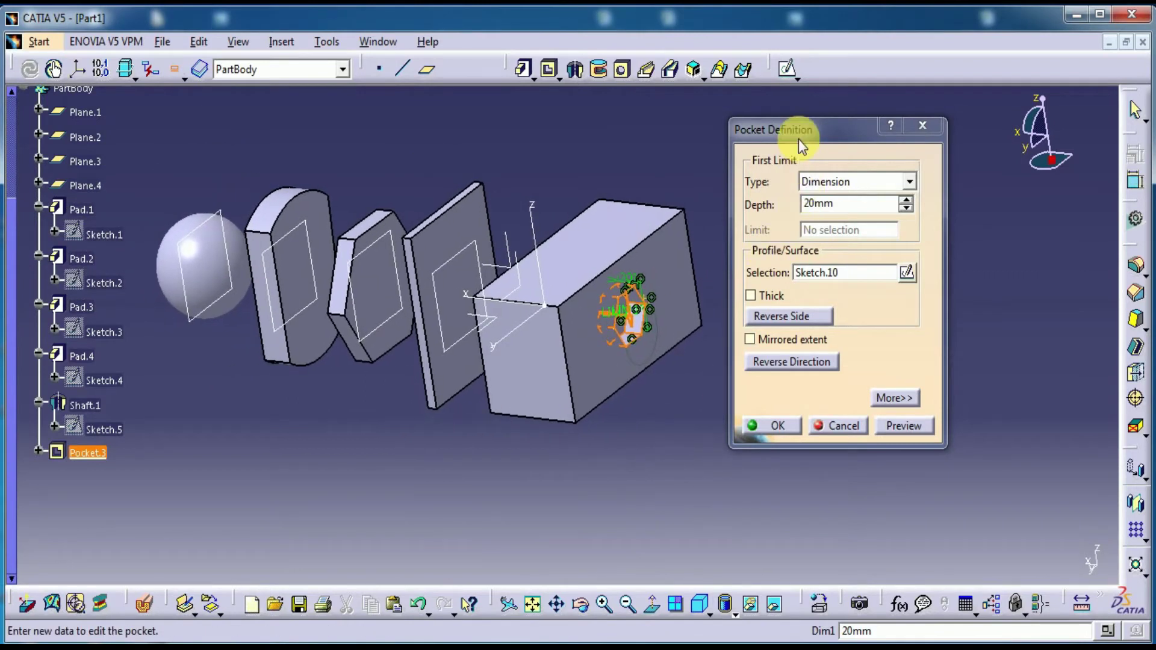
pyautogui.moveTo(801, 134); pyautogui.dragTo(847, 133)
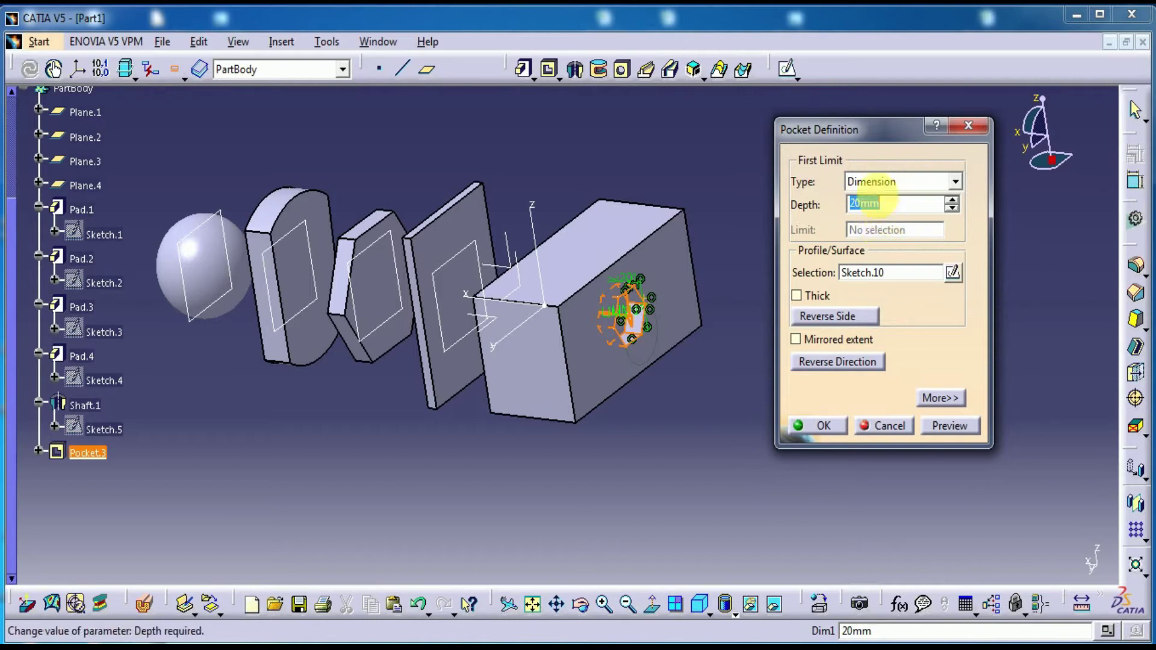
pyautogui.click(953, 184)
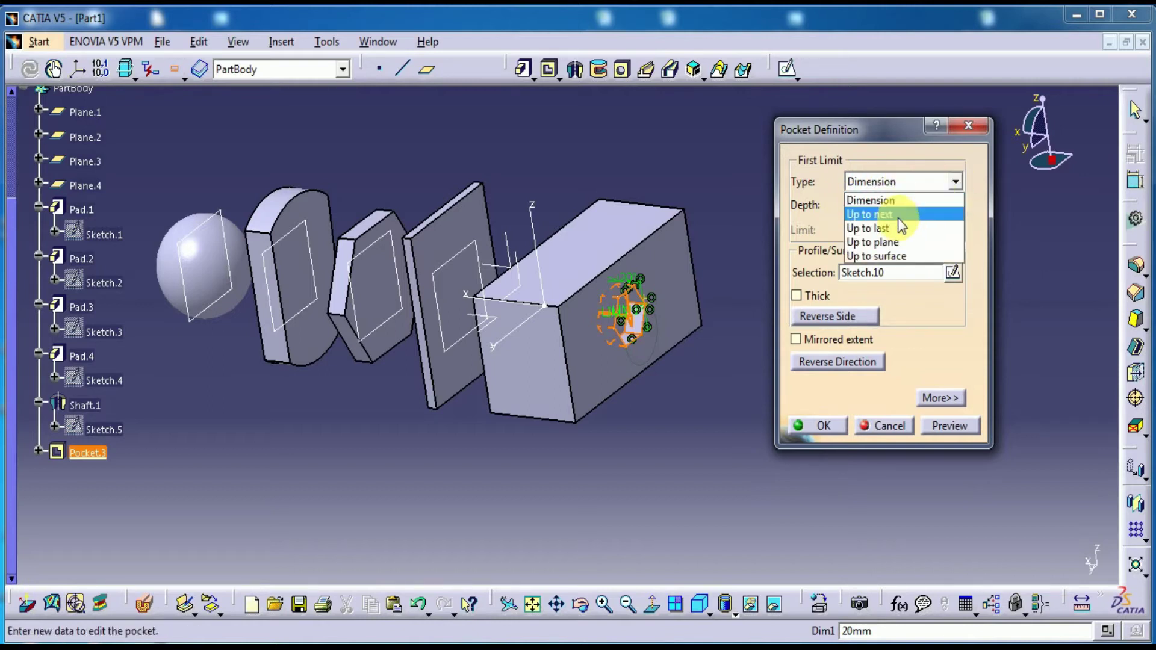
# Set the pocket limit to Up to next and preview it from several angles
pyautogui.click(901, 218)
pyautogui.moveTo(407, 467); pyautogui.dragTo(555, 460, button='middle')
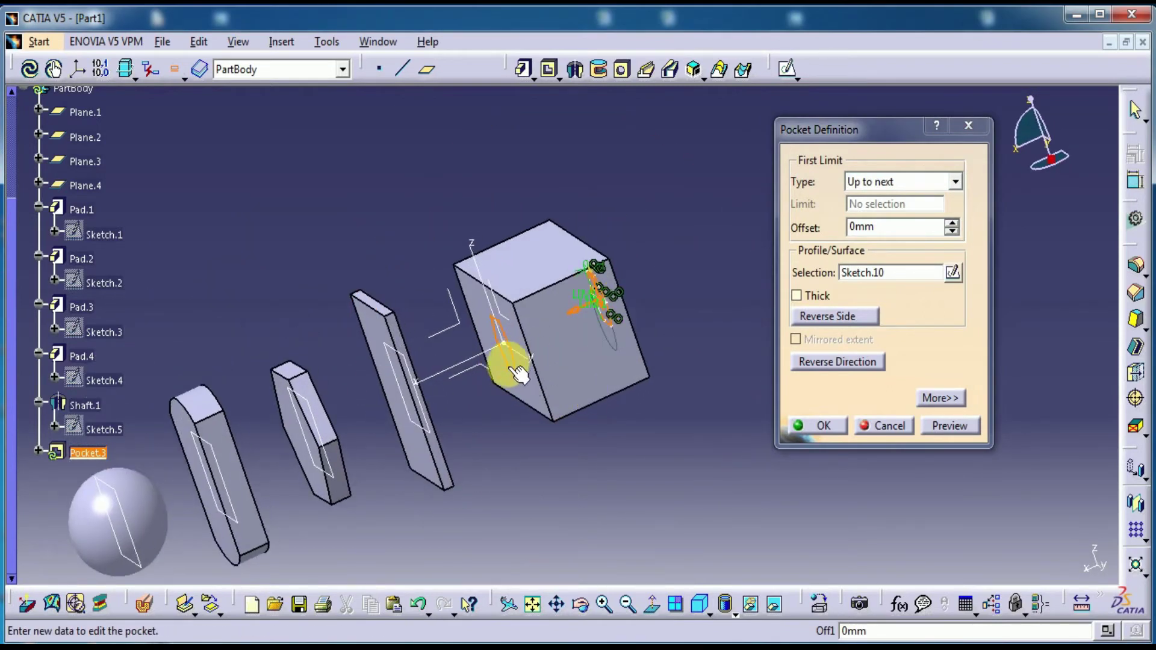
pyautogui.click(959, 427)
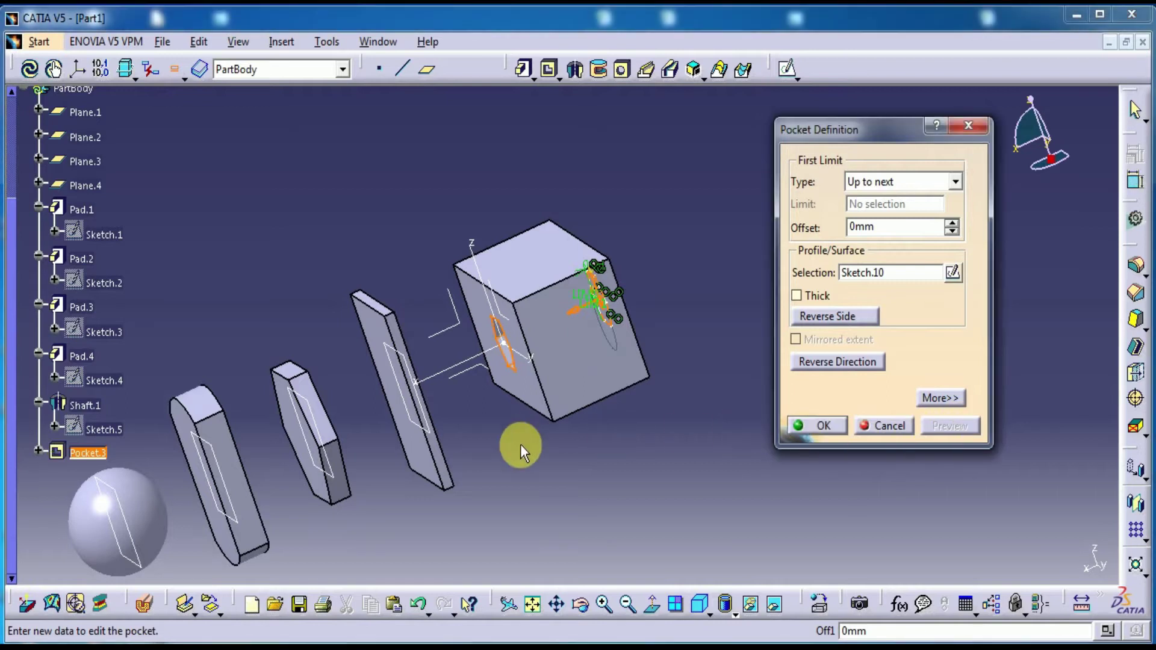
pyautogui.moveTo(516, 454)
pyautogui.mouseDown(button='middle')
pyautogui.moveTo(575, 432)
pyautogui.moveTo(588, 381)
pyautogui.moveTo(547, 431)
pyautogui.moveTo(444, 494)
pyautogui.moveTo(439, 511)
pyautogui.moveTo(608, 342)
pyautogui.mouseUp(button='middle')
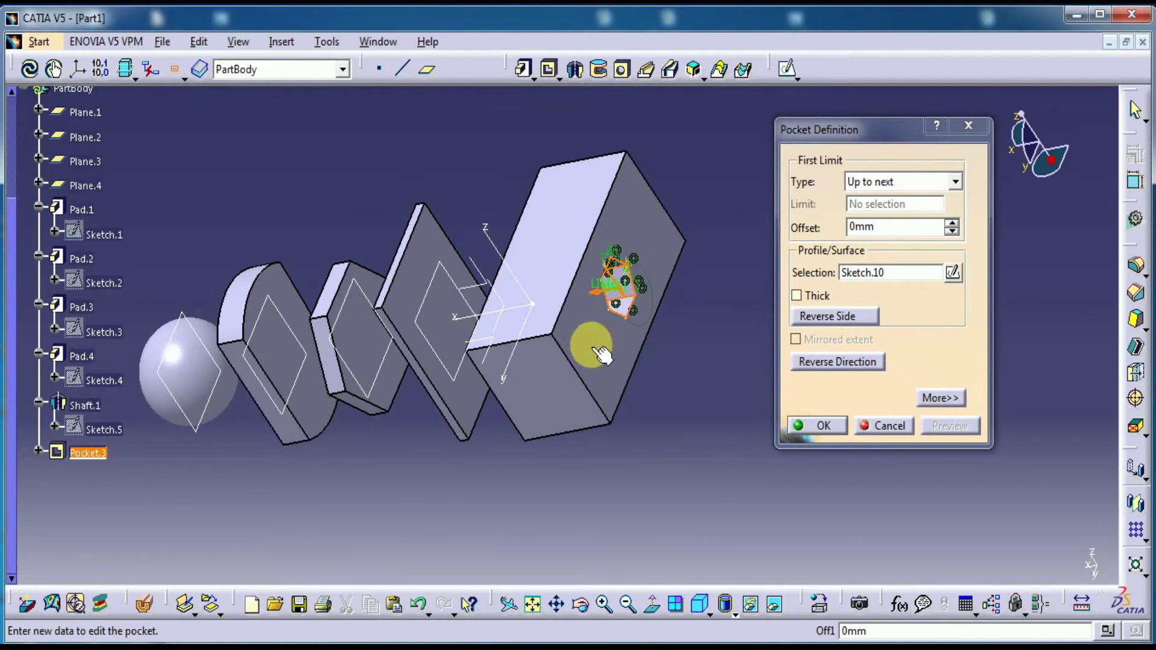
pyautogui.moveTo(392, 433)
pyautogui.mouseDown(button='middle')
pyautogui.moveTo(413, 405)
pyautogui.moveTo(521, 385)
pyautogui.mouseUp(button='middle')
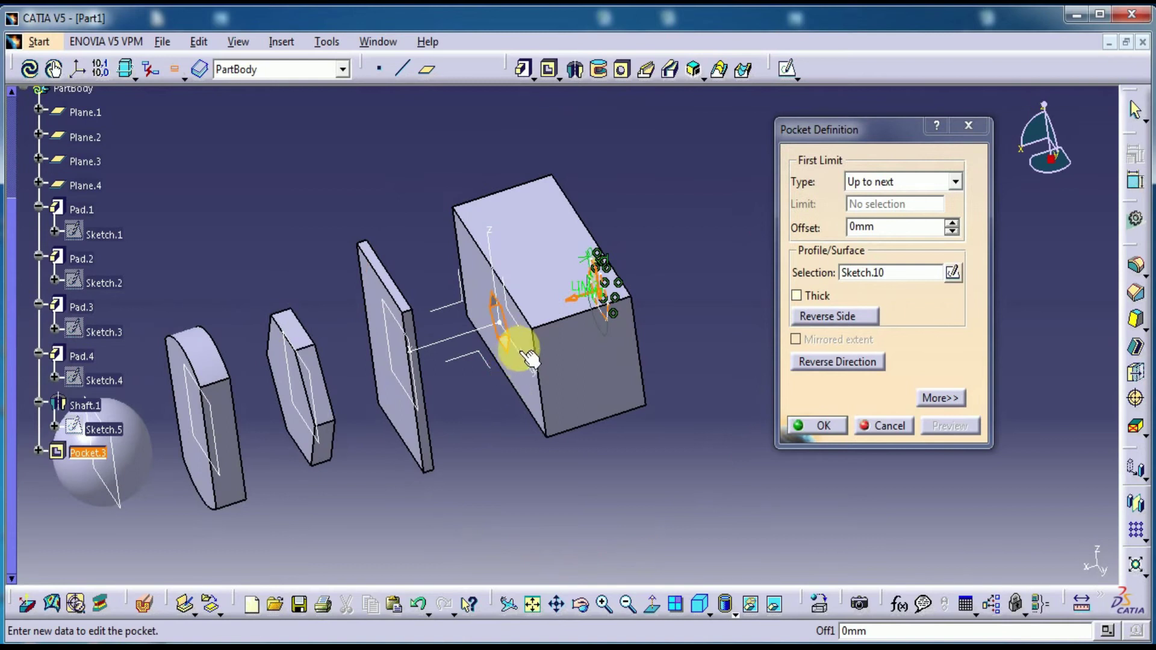
pyautogui.moveTo(660, 372)
pyautogui.mouseDown(button='middle')
pyautogui.moveTo(599, 382)
pyautogui.moveTo(552, 433)
pyautogui.moveTo(627, 292)
pyautogui.moveTo(613, 310)
pyautogui.mouseUp(button='middle')
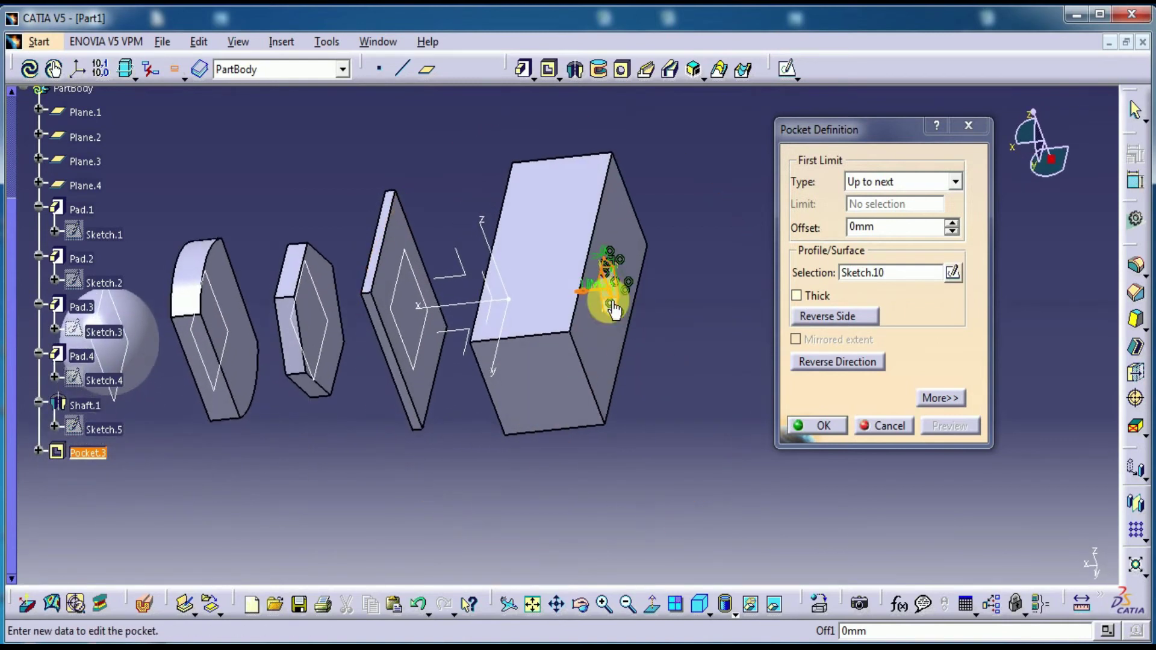
pyautogui.moveTo(611, 461)
pyautogui.mouseDown(button='middle')
pyautogui.moveTo(563, 428)
pyautogui.moveTo(536, 454)
pyautogui.mouseUp(button='middle')
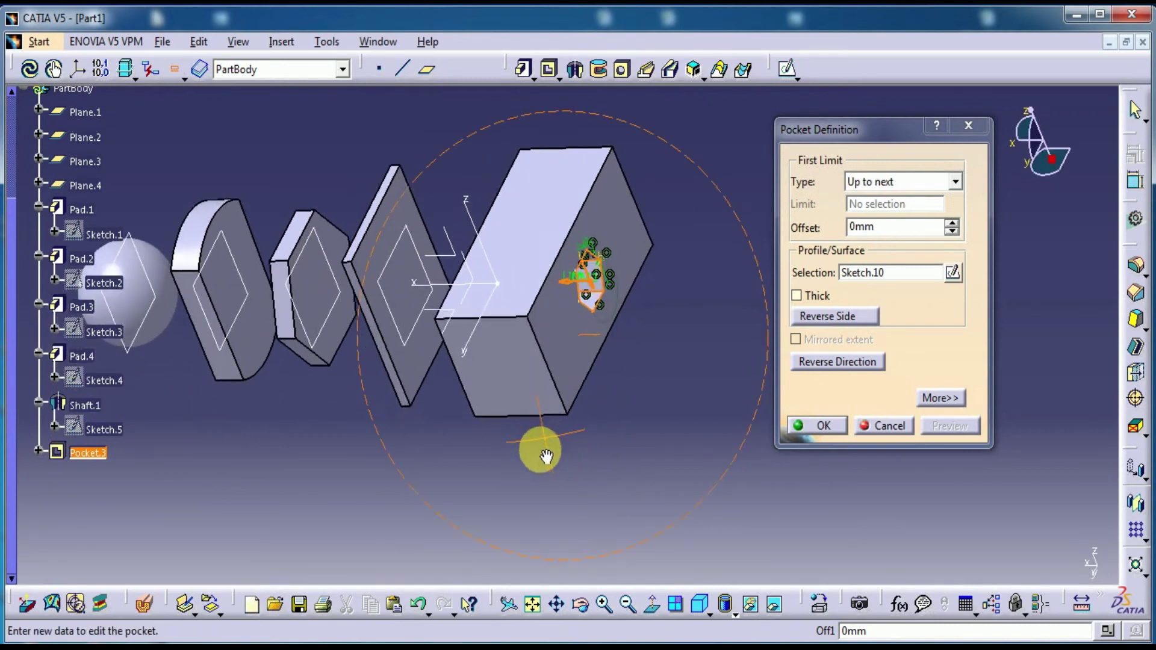
# Change the pocket limit to Up to last so the hexagon cuts through every part
pyautogui.click(954, 186)
pyautogui.click(911, 235)
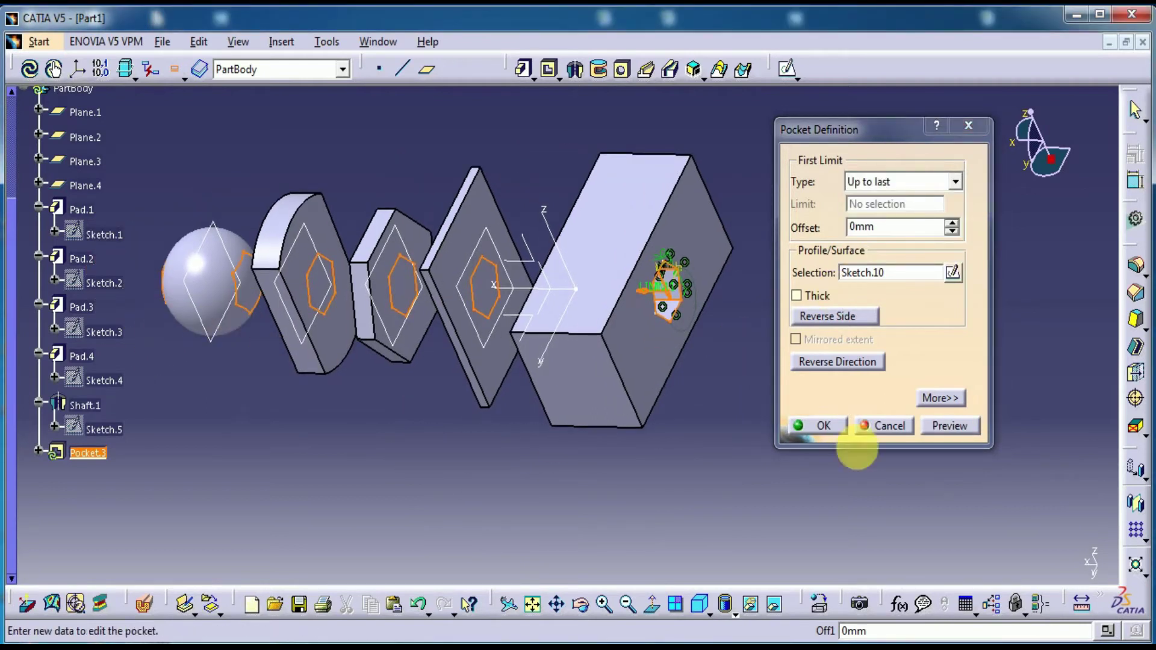
pyautogui.moveTo(354, 454)
pyautogui.mouseDown(button='middle')
pyautogui.moveTo(542, 392)
pyautogui.moveTo(599, 391)
pyautogui.moveTo(472, 400)
pyautogui.moveTo(413, 387)
pyautogui.moveTo(419, 397)
pyautogui.mouseUp(button='middle')
pyautogui.moveTo(620, 418)
pyautogui.mouseDown(button='middle')
pyautogui.moveTo(580, 413)
pyautogui.moveTo(572, 439)
pyautogui.mouseUp(button='middle')
# Limit the pocket Up to plane at the Pad.4 face, preview, and confirm
pyautogui.click(943, 182)
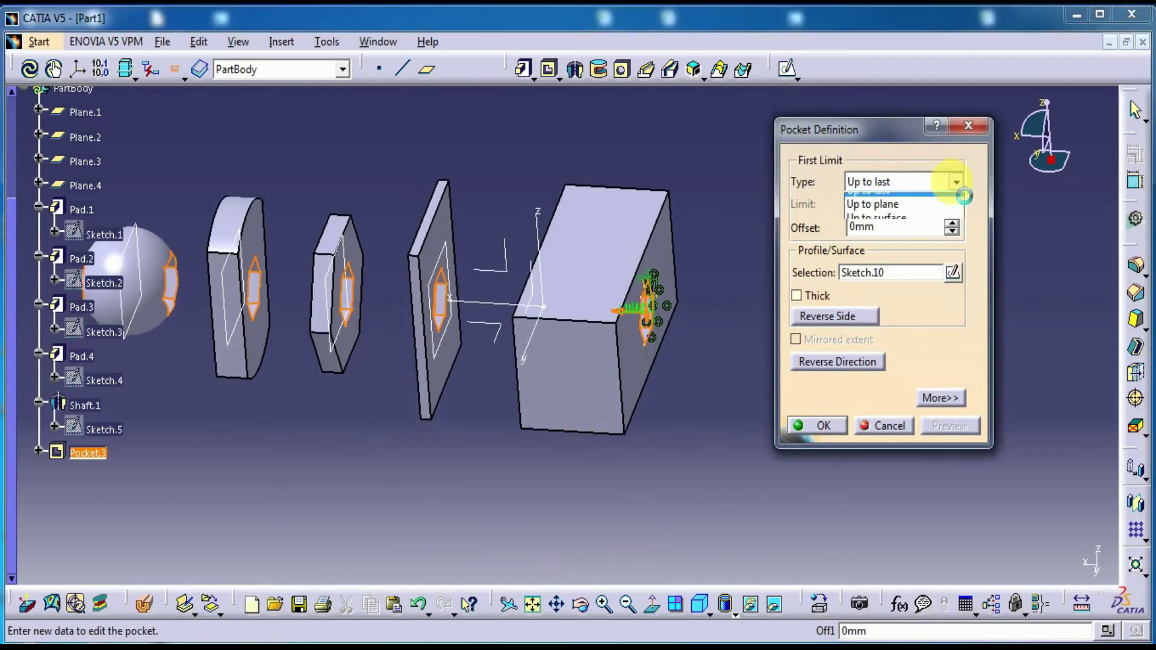
pyautogui.click(876, 245)
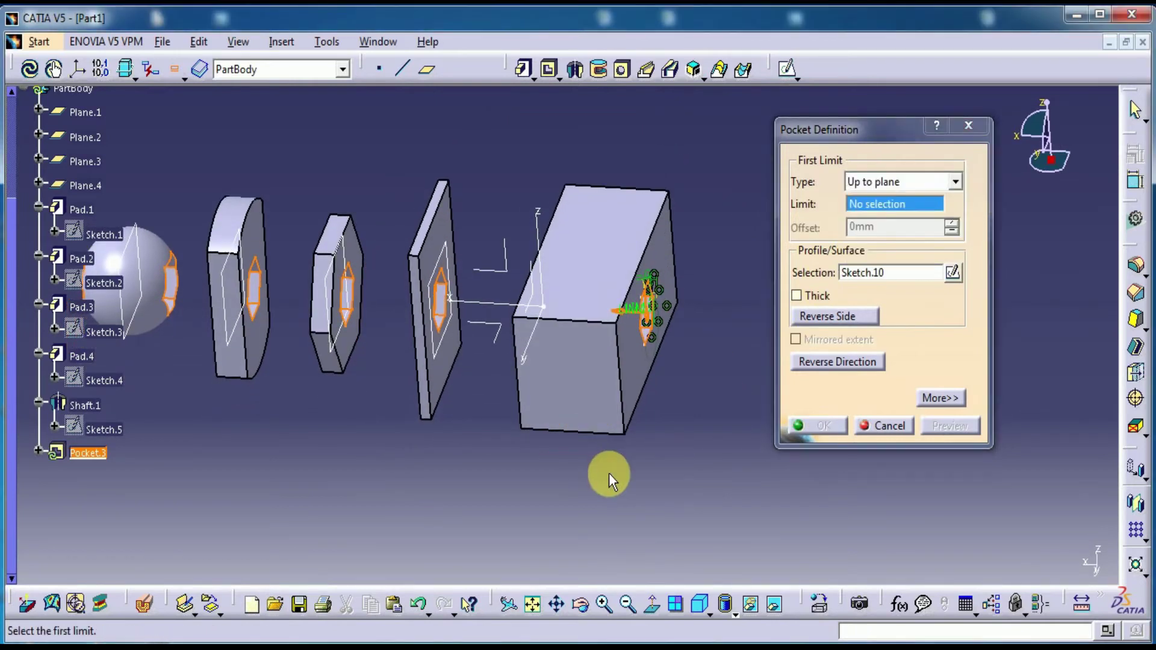
pyautogui.moveTo(606, 472); pyautogui.dragTo(660, 474, button='middle')
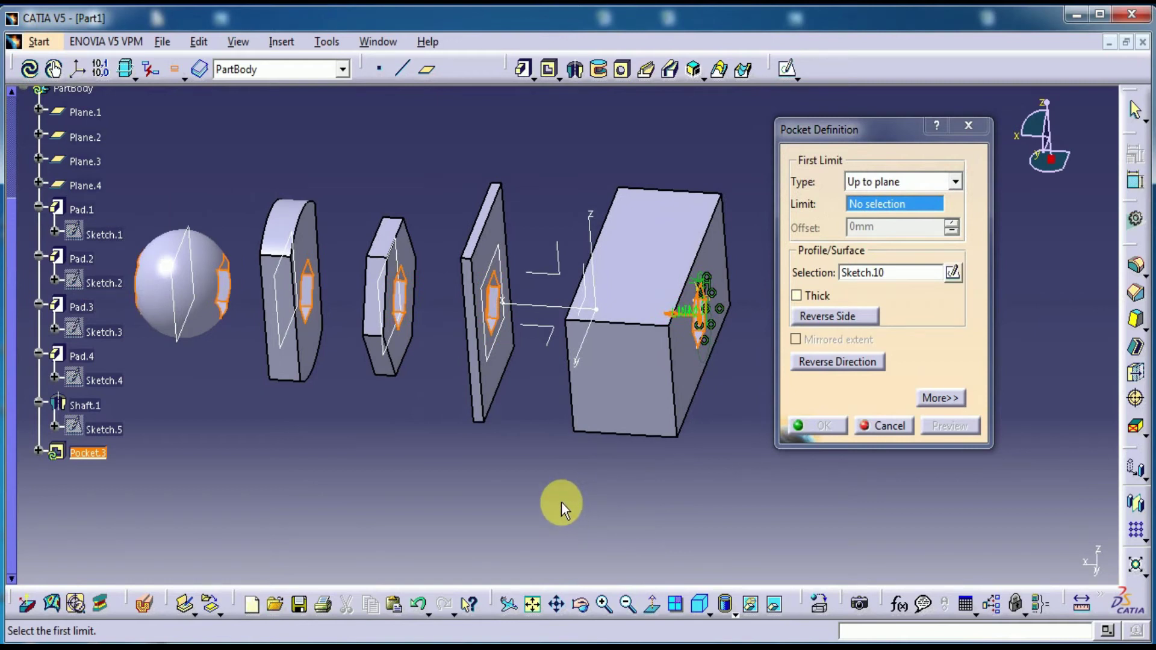
pyautogui.click(306, 233)
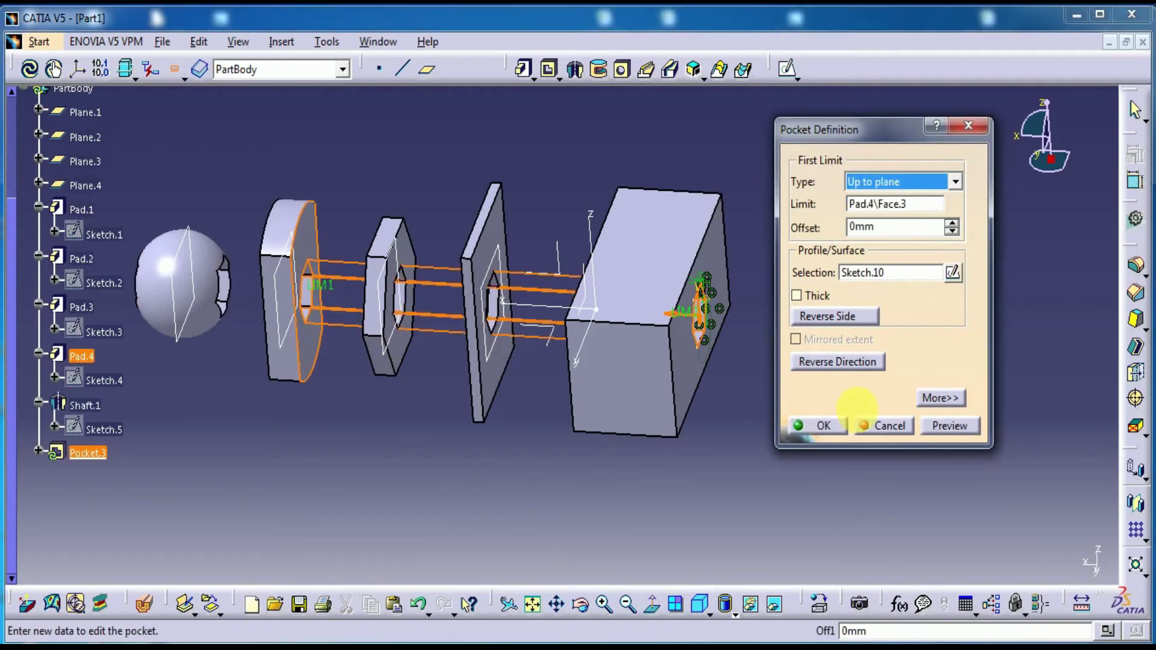
pyautogui.click(945, 427)
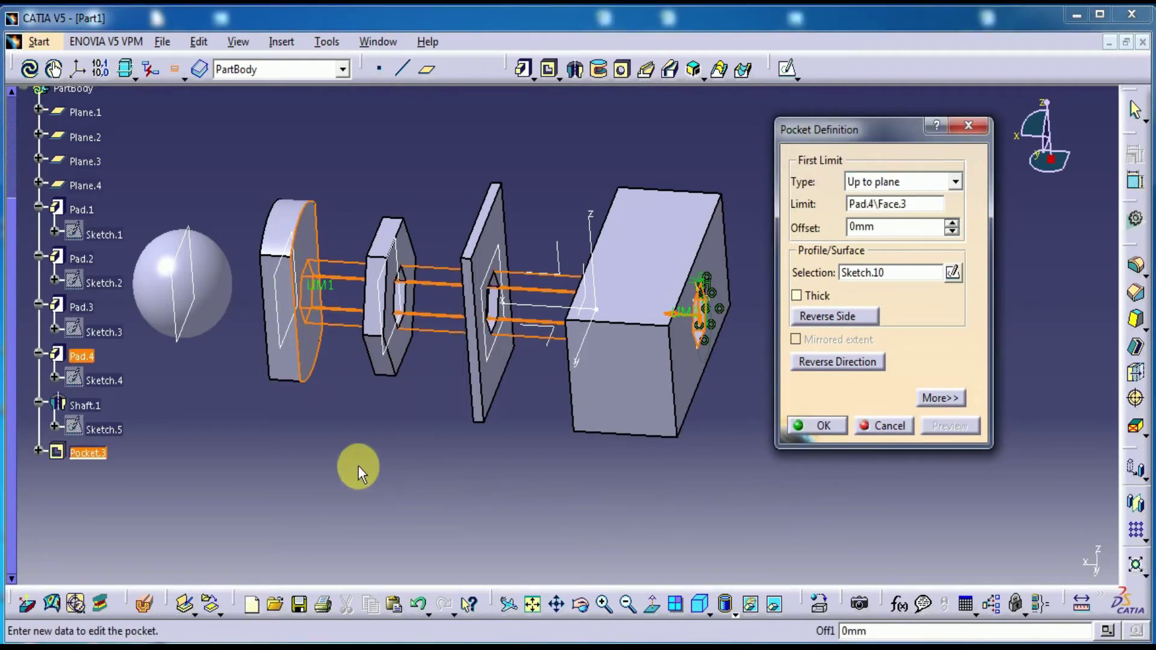
pyautogui.moveTo(306, 480); pyautogui.dragTo(429, 448, button='middle')
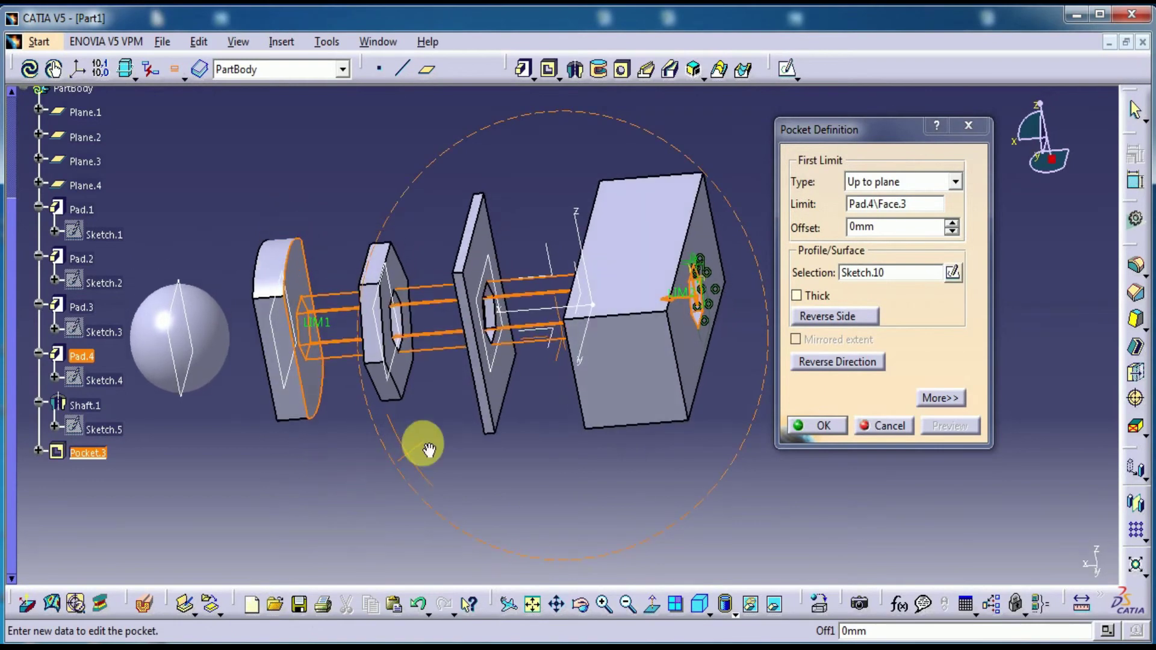
pyautogui.moveTo(429, 448); pyautogui.dragTo(392, 457, button='middle')
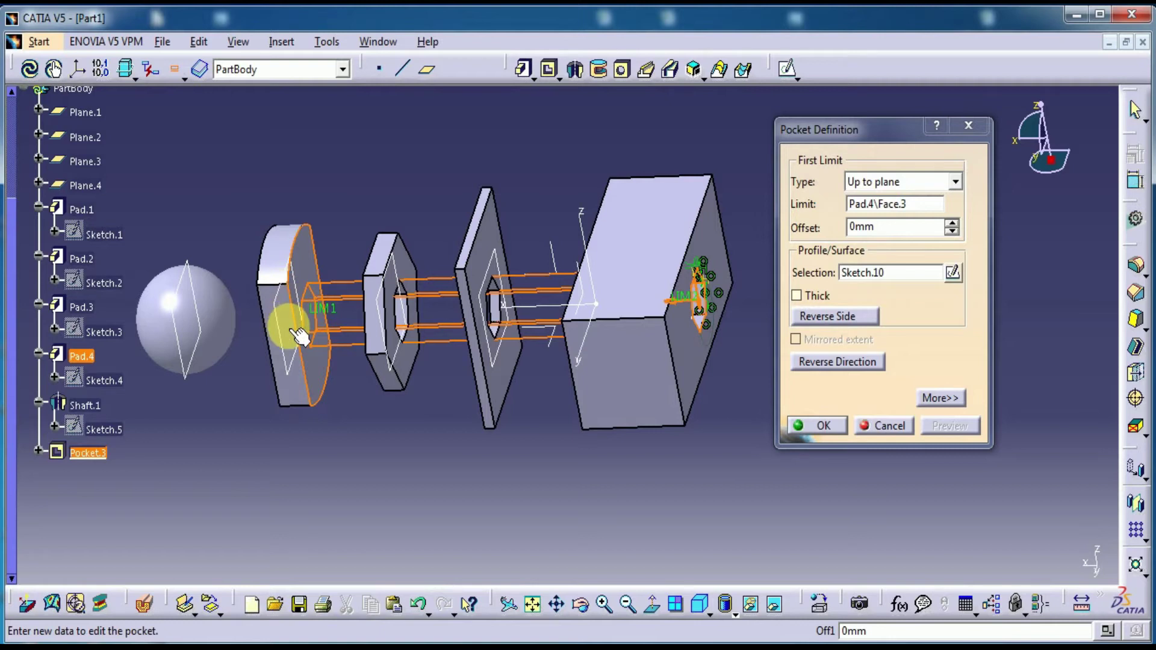
pyautogui.click(820, 426)
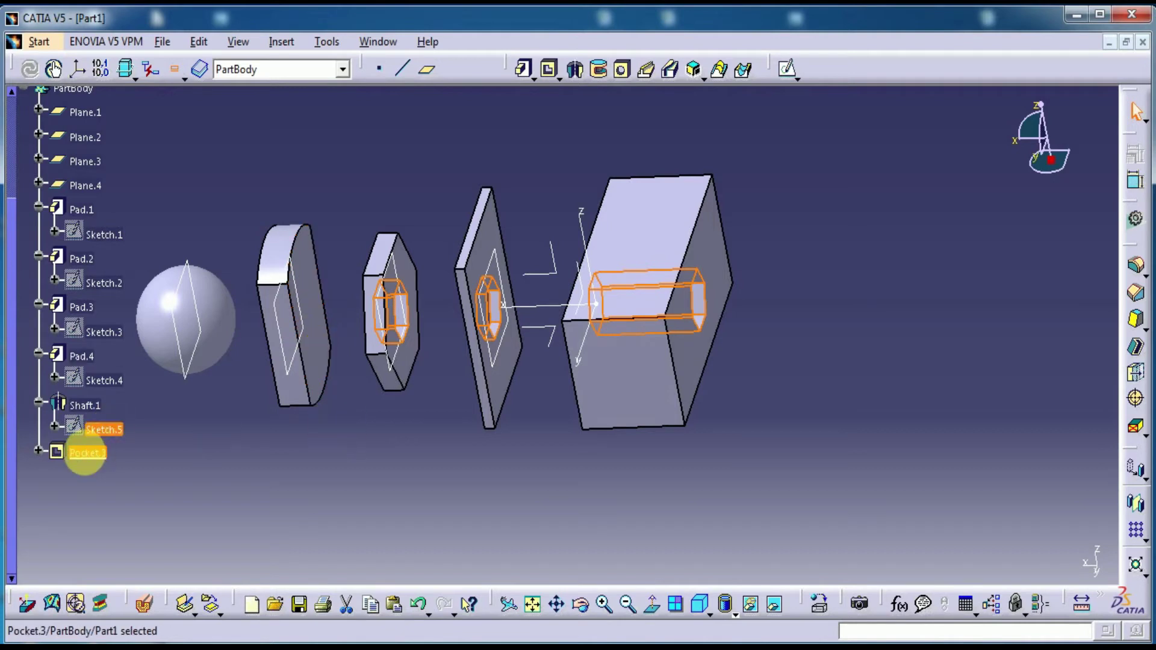
# Reopen Pocket.3, pick the front pad's face as its limit, and preview
pyautogui.doubleClick(87, 453)
pyautogui.moveTo(310, 460)
pyautogui.mouseDown(button='middle')
pyautogui.moveTo(379, 459)
pyautogui.moveTo(455, 414)
pyautogui.moveTo(330, 405)
pyautogui.mouseUp(button='middle')
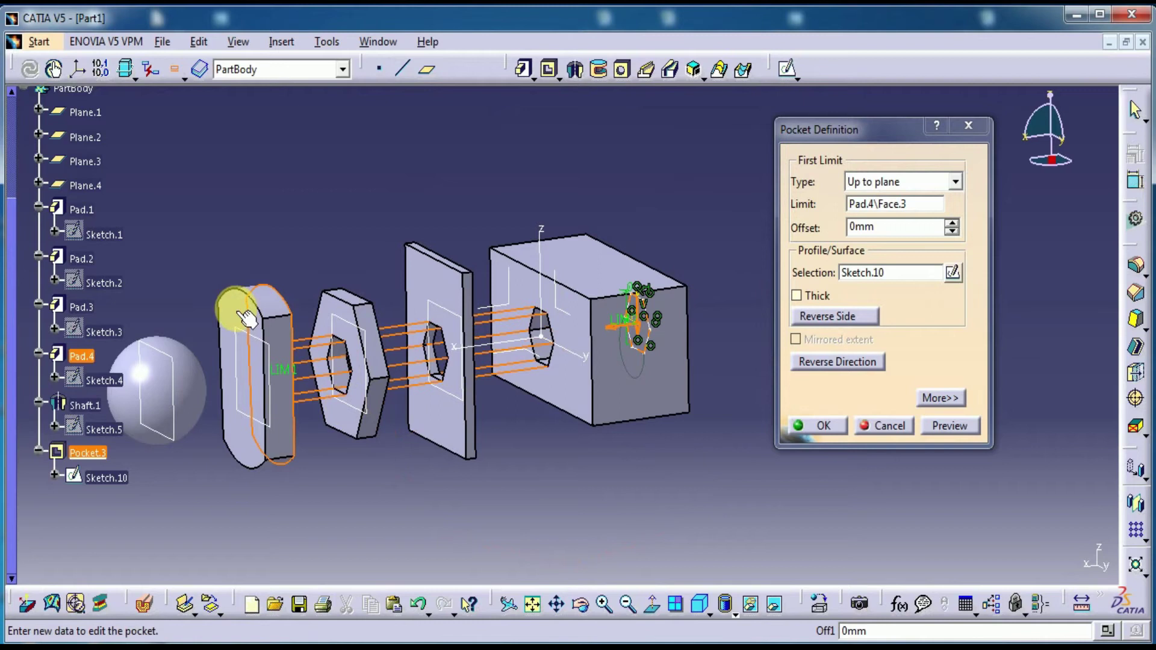
pyautogui.click(902, 205)
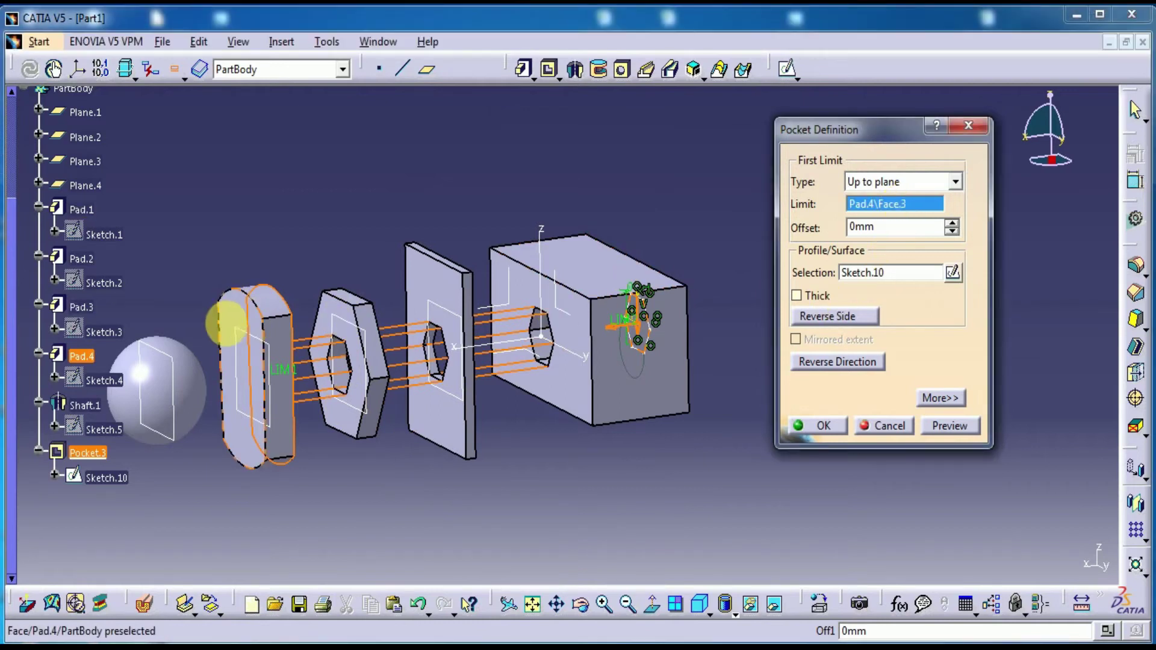
pyautogui.click(230, 317)
pyautogui.click(944, 426)
pyautogui.moveTo(330, 481)
pyautogui.mouseDown(button='middle')
pyautogui.moveTo(282, 447)
pyautogui.moveTo(129, 480)
pyautogui.mouseUp(button='middle')
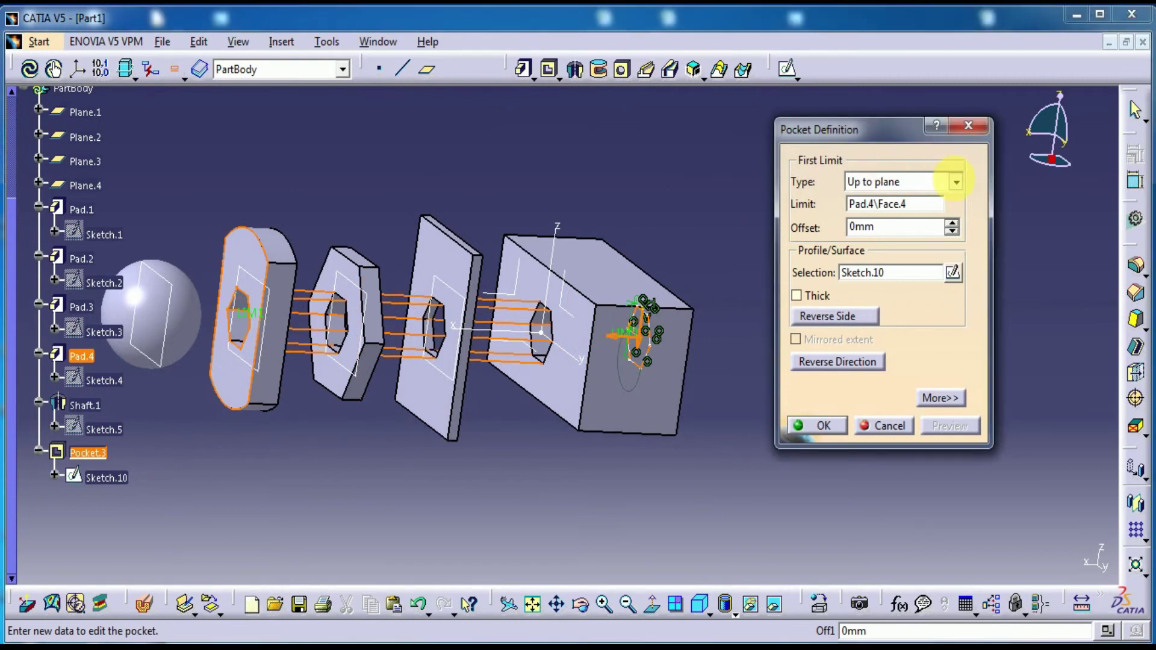
# Switch the pocket limit to Up to surface with Plane.4 as the limit
pyautogui.click(952, 181)
pyautogui.click(921, 253)
pyautogui.moveTo(593, 439)
pyautogui.mouseDown(button='middle')
pyautogui.moveTo(692, 434)
pyautogui.moveTo(617, 464)
pyautogui.moveTo(560, 465)
pyautogui.moveTo(305, 245)
pyautogui.mouseUp(button='middle')
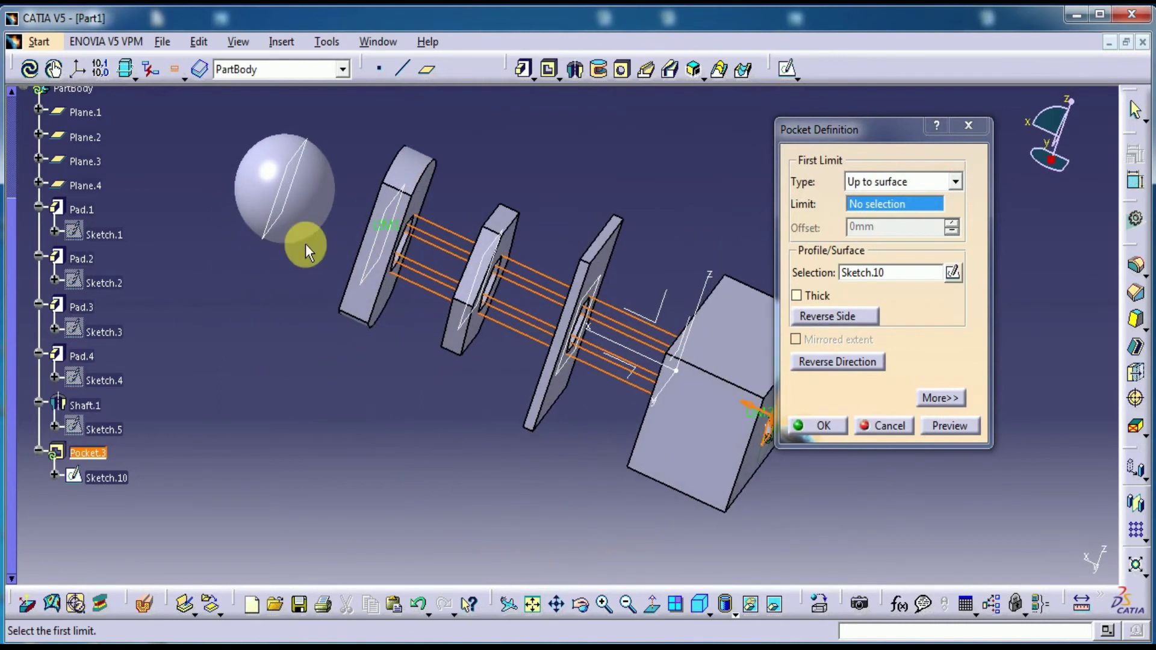
pyautogui.click(311, 159)
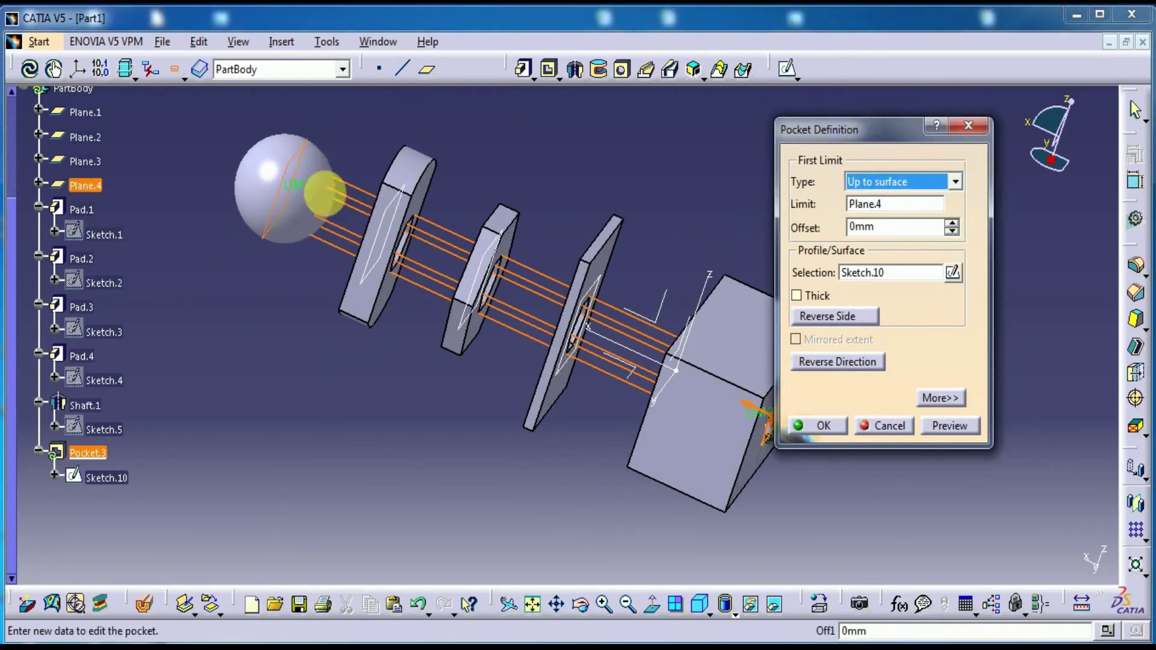
# Limit the pocket Up to surface at the sphere face (Shaft.1\Face.5), preview, and confirm
pyautogui.click(956, 182)
pyautogui.click(909, 257)
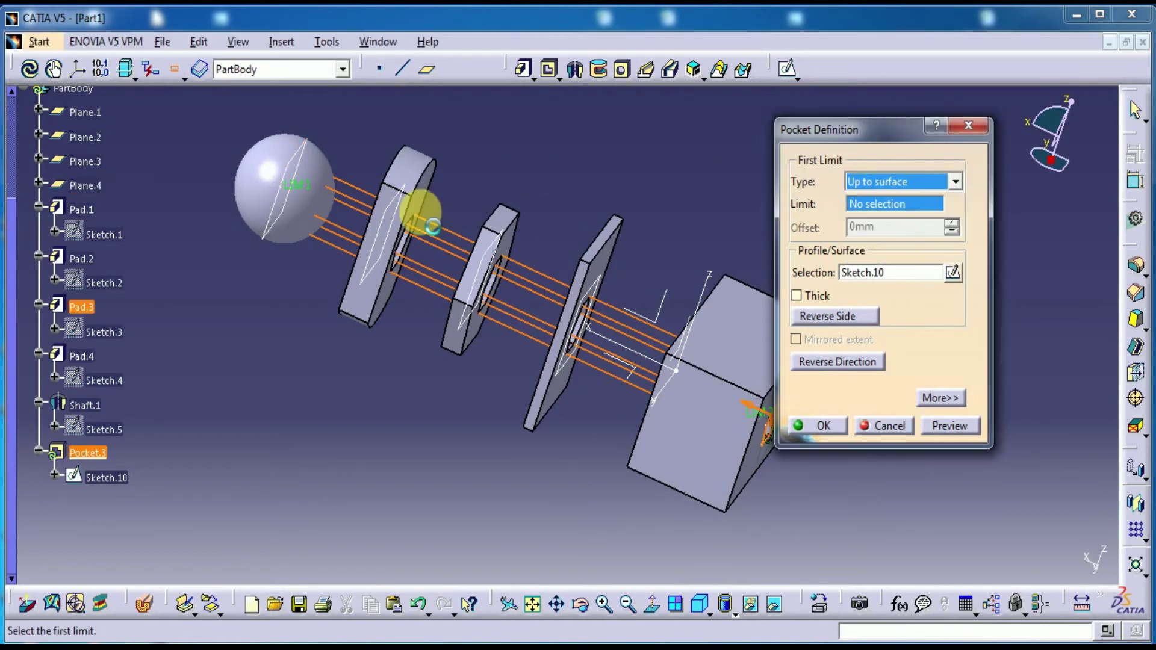
pyautogui.click(315, 193)
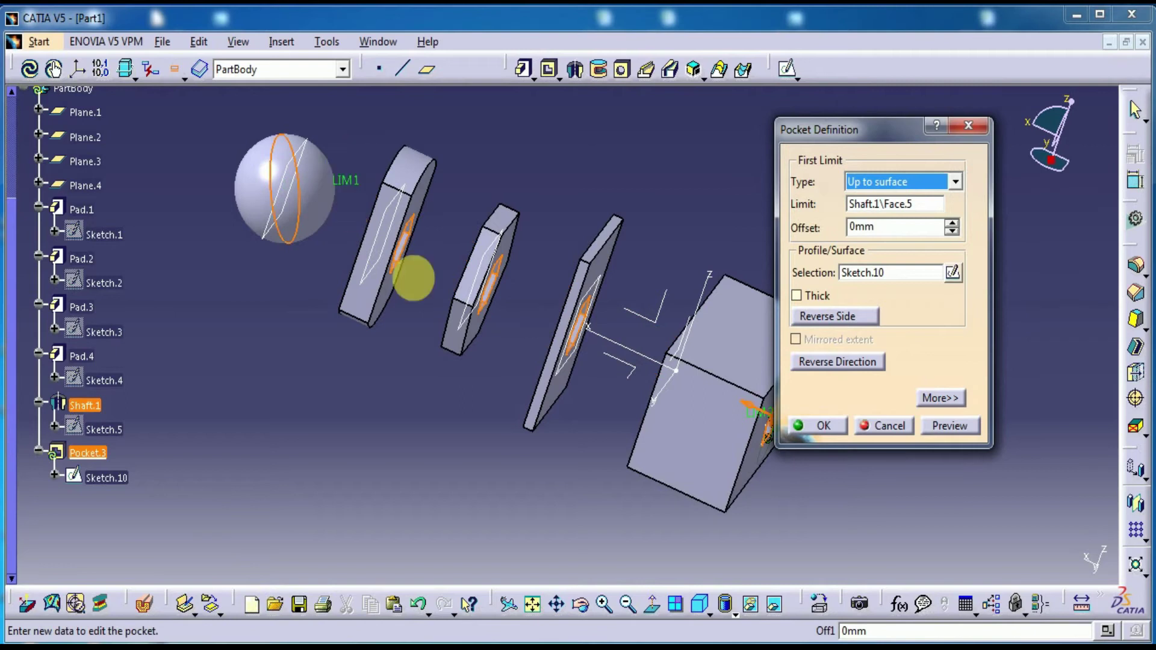
pyautogui.click(959, 428)
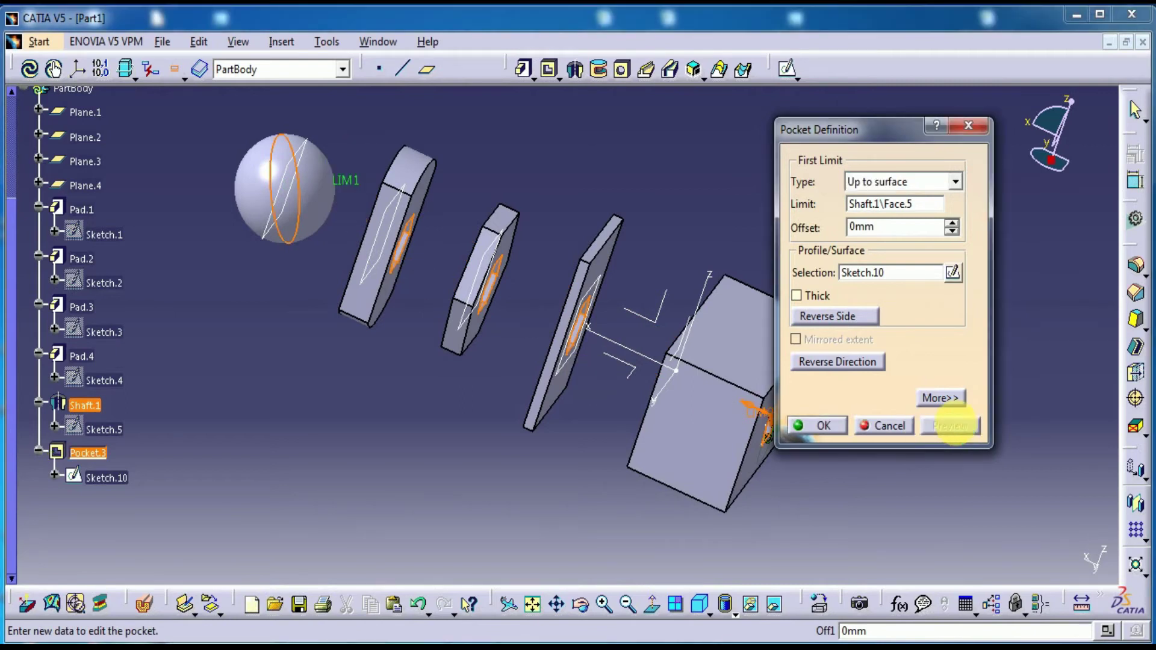
pyautogui.click(825, 428)
pyautogui.moveTo(778, 247)
pyautogui.mouseDown(button='middle')
pyautogui.moveTo(732, 209)
pyautogui.moveTo(774, 175)
pyautogui.moveTo(815, 202)
pyautogui.moveTo(723, 237)
pyautogui.mouseUp(button='middle')
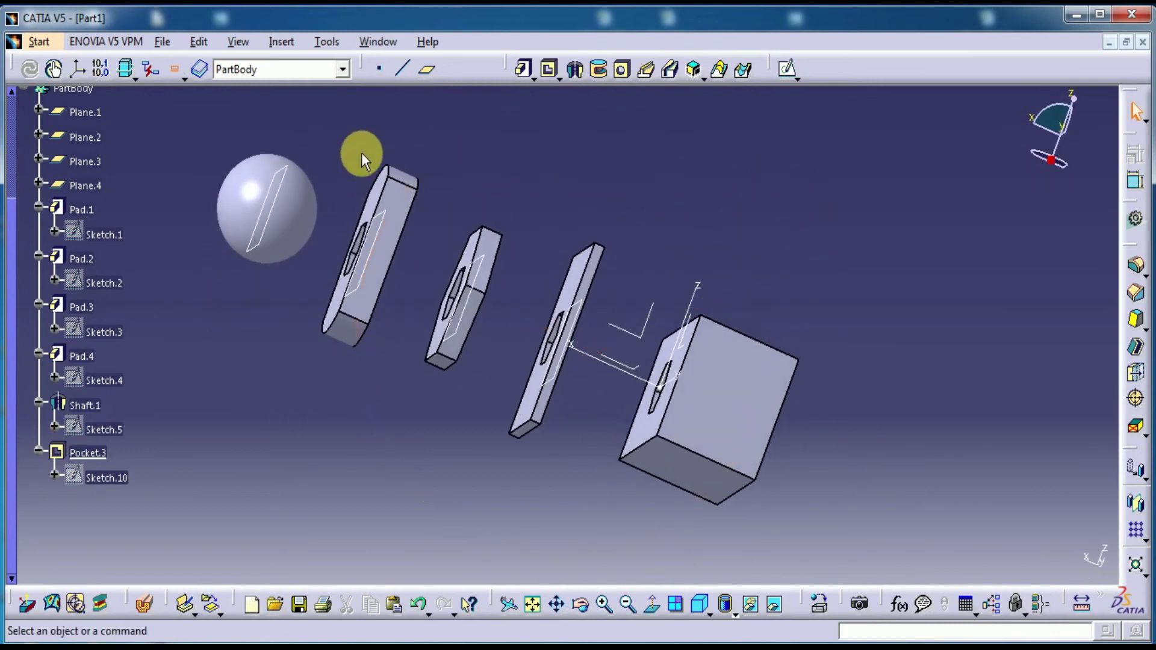
pyautogui.moveTo(338, 152)
pyautogui.mouseDown(button='middle')
pyautogui.moveTo(330, 258)
pyautogui.moveTo(379, 312)
pyautogui.moveTo(445, 312)
pyautogui.moveTo(426, 361)
pyautogui.moveTo(511, 349)
pyautogui.mouseUp(button='middle')
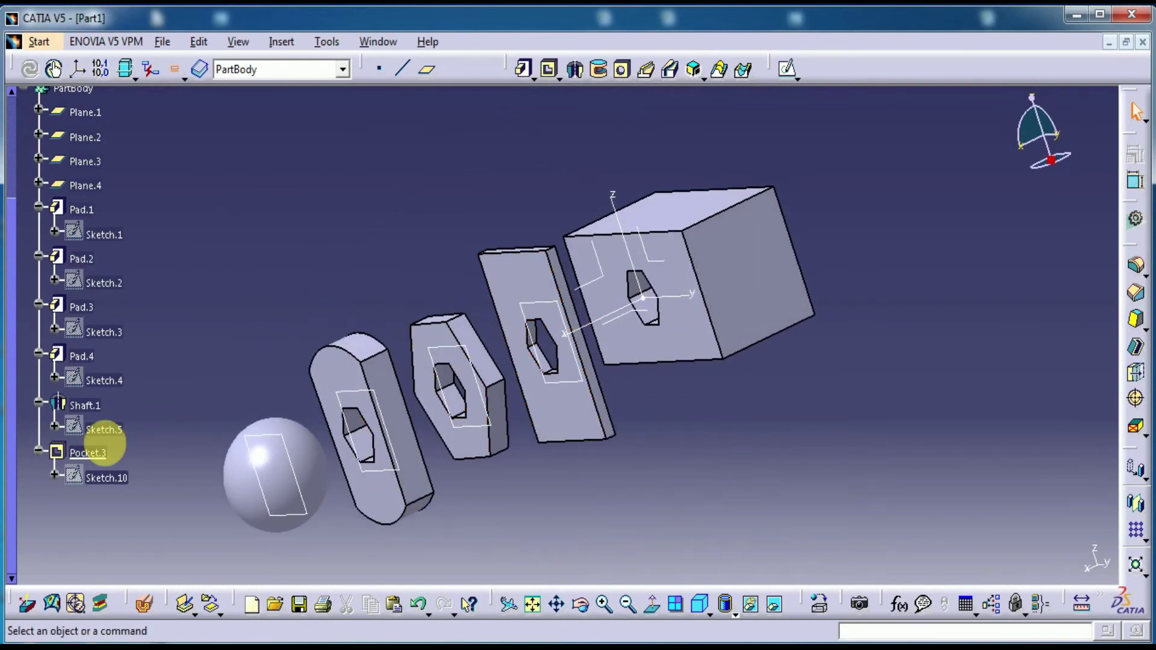
# Reopen Pocket.3 and give it a 50mm Dimension depth, previewing the result
pyautogui.doubleClick(90, 452)
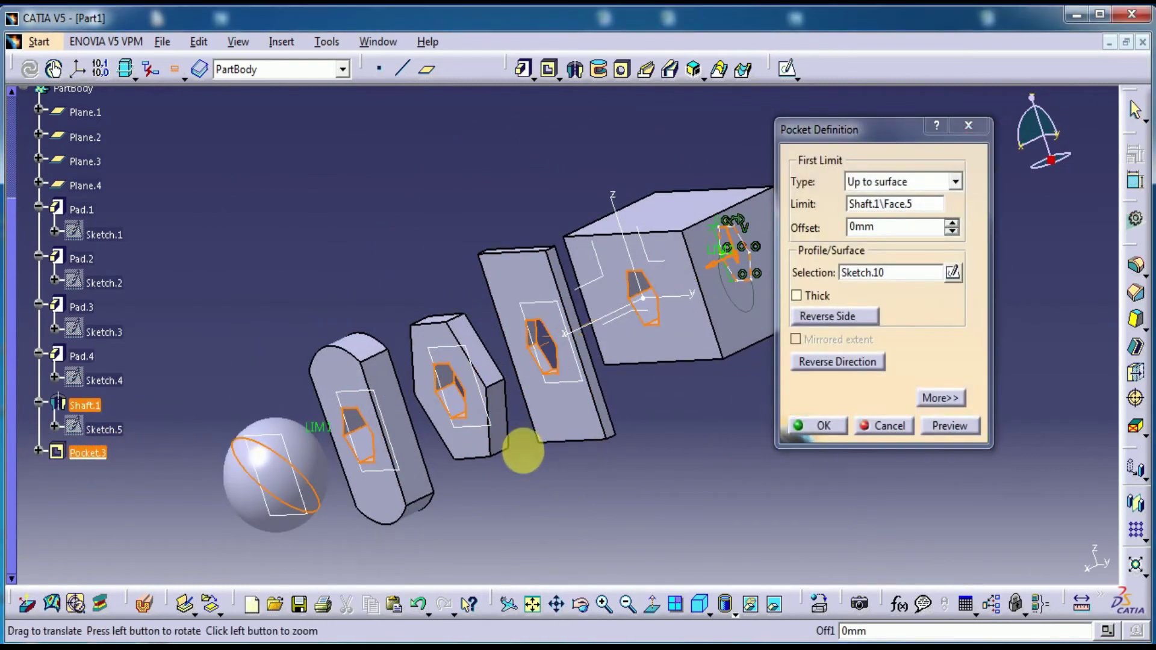
pyautogui.moveTo(522, 451); pyautogui.dragTo(421, 435, button='middle')
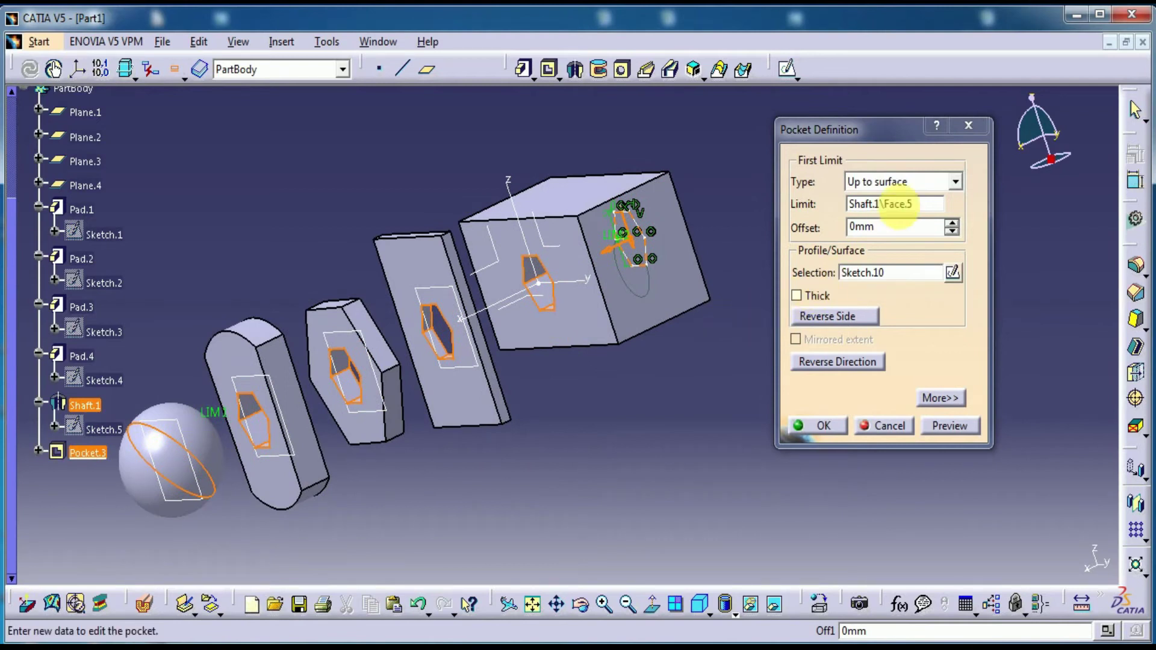
pyautogui.click(955, 181)
pyautogui.click(891, 199)
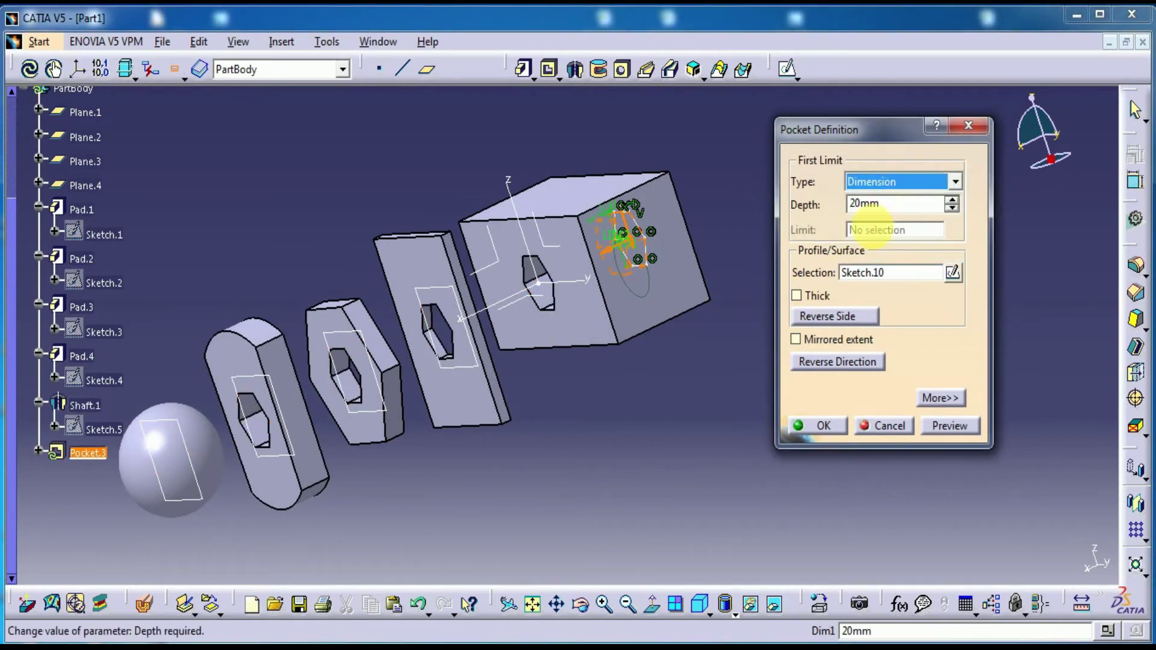
pyautogui.press('Tab')
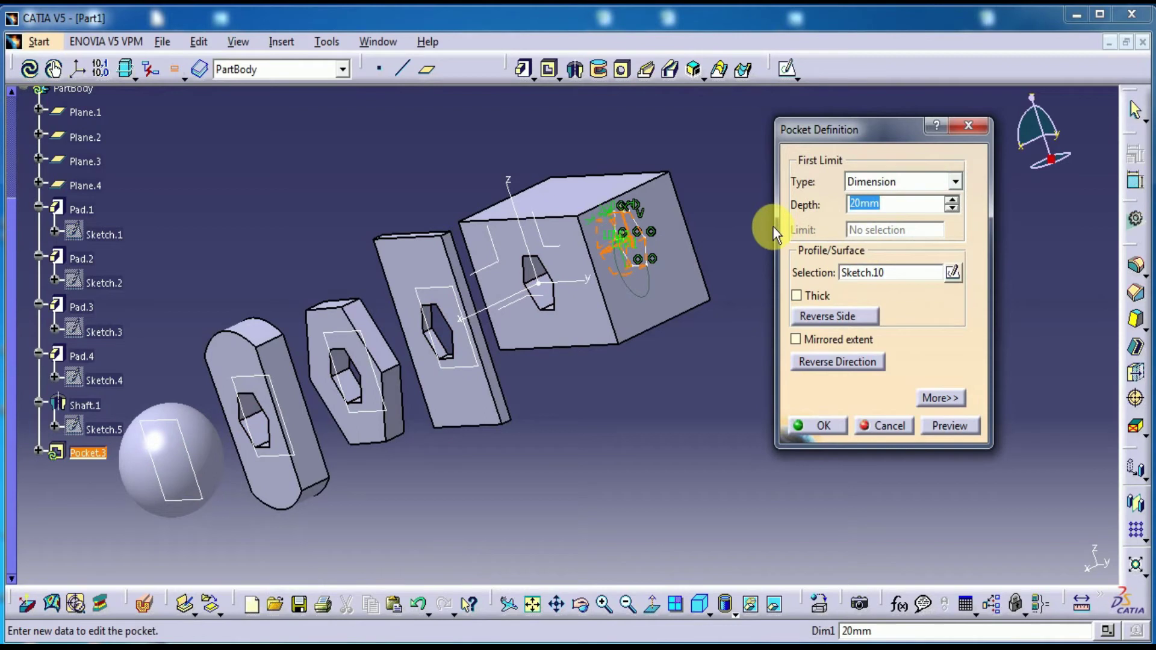
pyautogui.write('50')
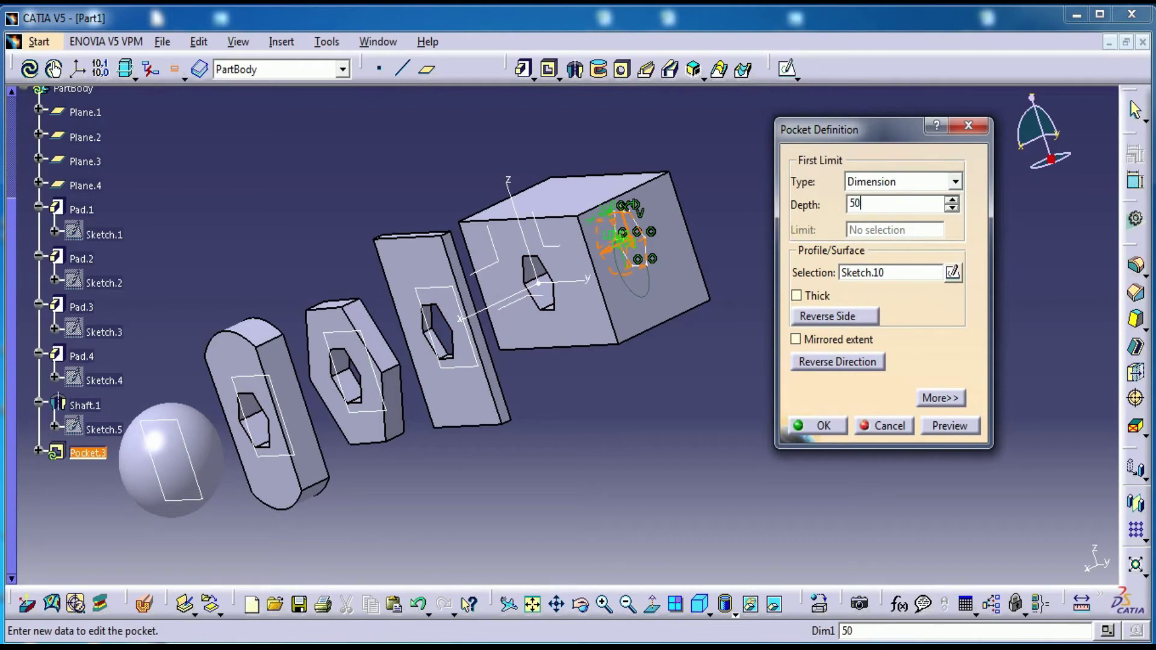
pyautogui.click(949, 425)
pyautogui.moveTo(712, 406)
pyautogui.mouseDown(button='middle')
pyautogui.moveTo(659, 439)
pyautogui.moveTo(444, 472)
pyautogui.mouseUp(button='middle')
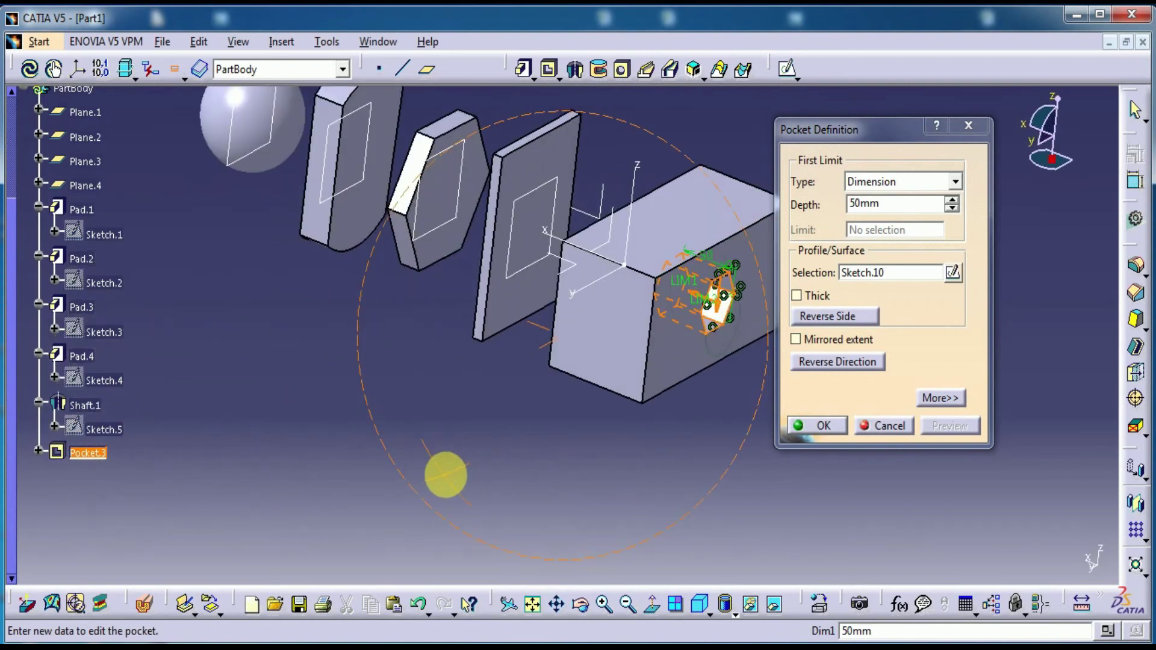
pyautogui.moveTo(485, 415); pyautogui.dragTo(398, 439, button='middle')
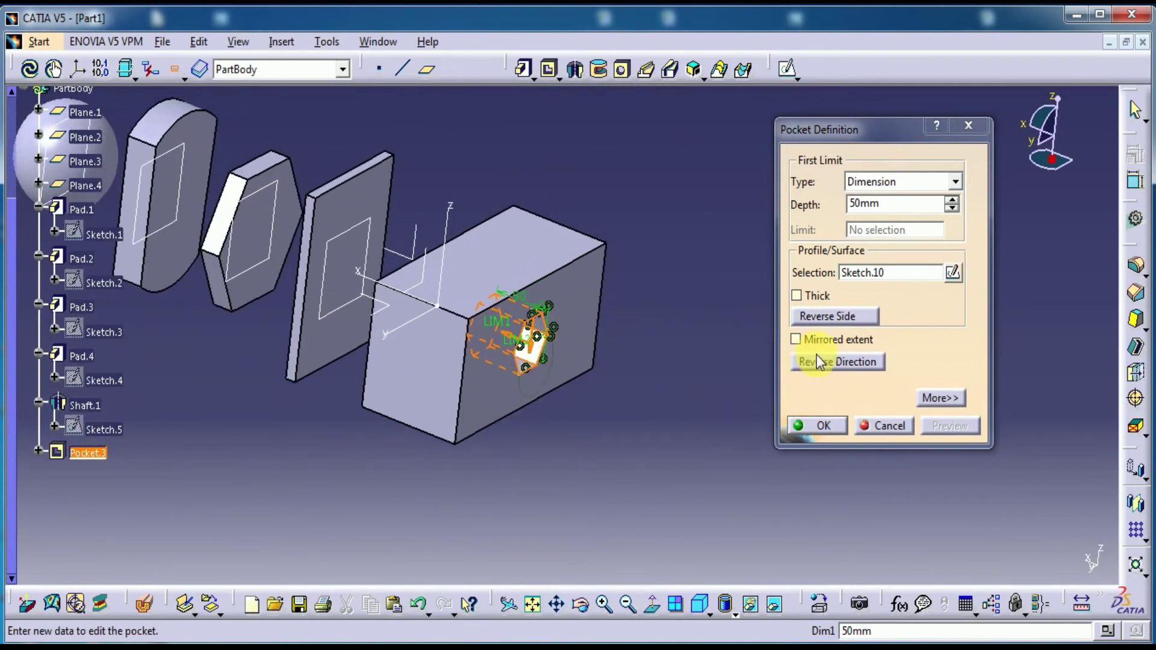
# Make Pocket.3 a thin pocket with Thickness2 set to 0mm and preview it
pyautogui.click(816, 299)
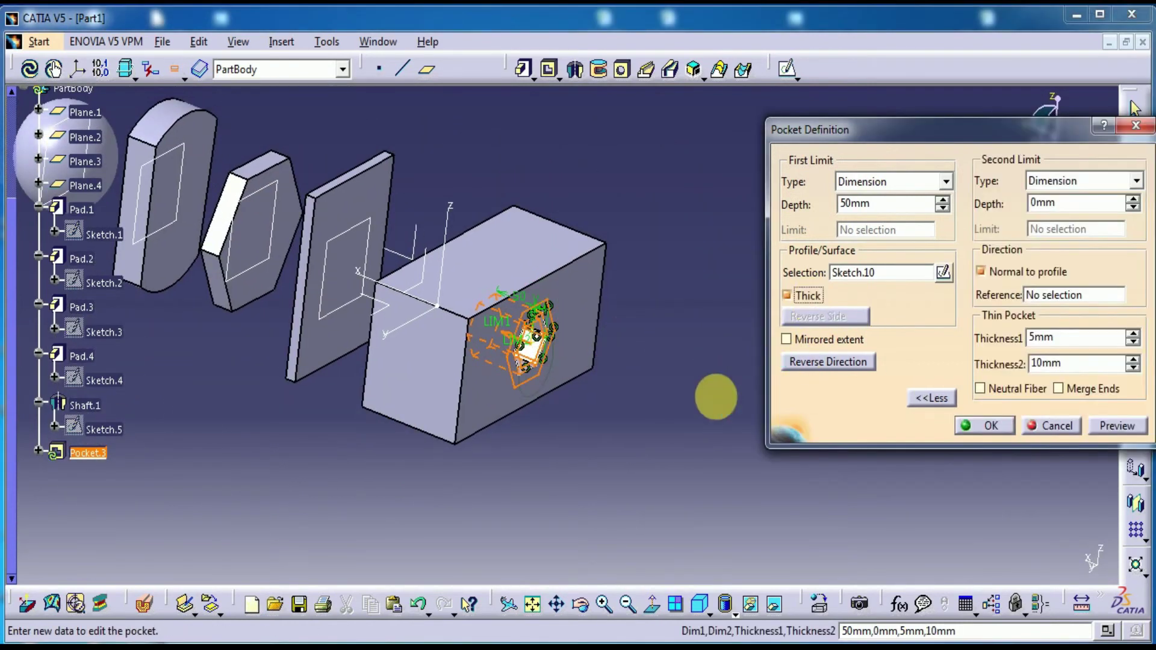
pyautogui.moveTo(702, 403)
pyautogui.mouseDown(button='middle')
pyautogui.moveTo(611, 360)
pyautogui.moveTo(599, 338)
pyautogui.moveTo(550, 335)
pyautogui.moveTo(481, 289)
pyautogui.mouseUp(button='middle')
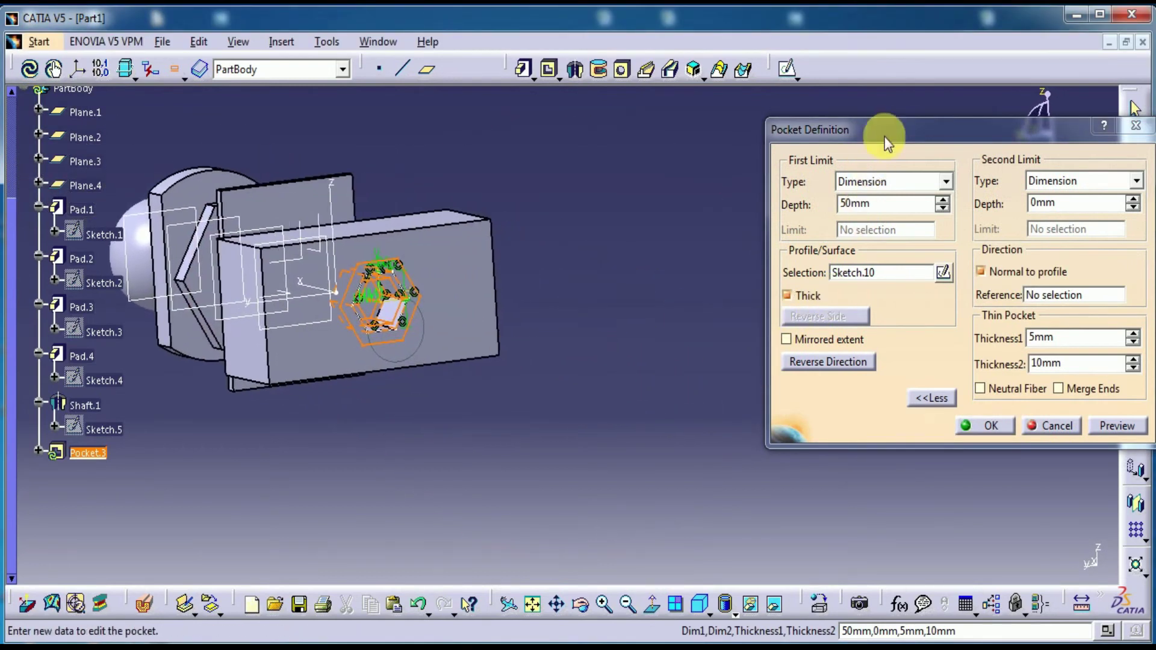
pyautogui.moveTo(887, 142); pyautogui.dragTo(761, 137)
pyautogui.doubleClick(939, 358)
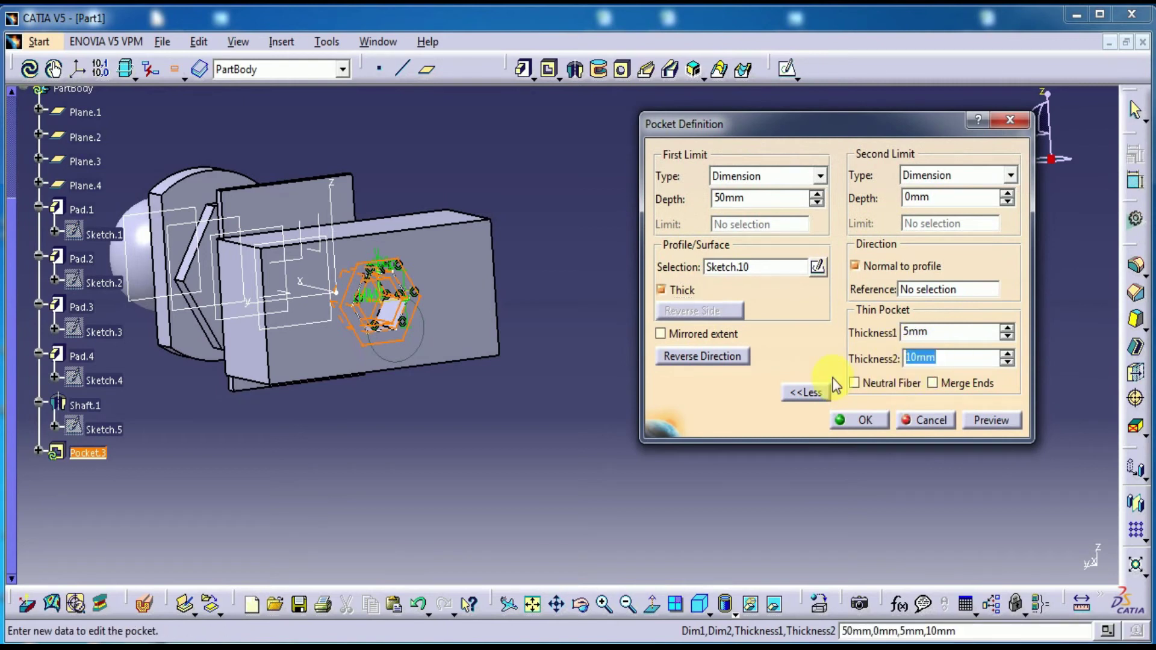
pyautogui.write('0')
pyautogui.click(979, 425)
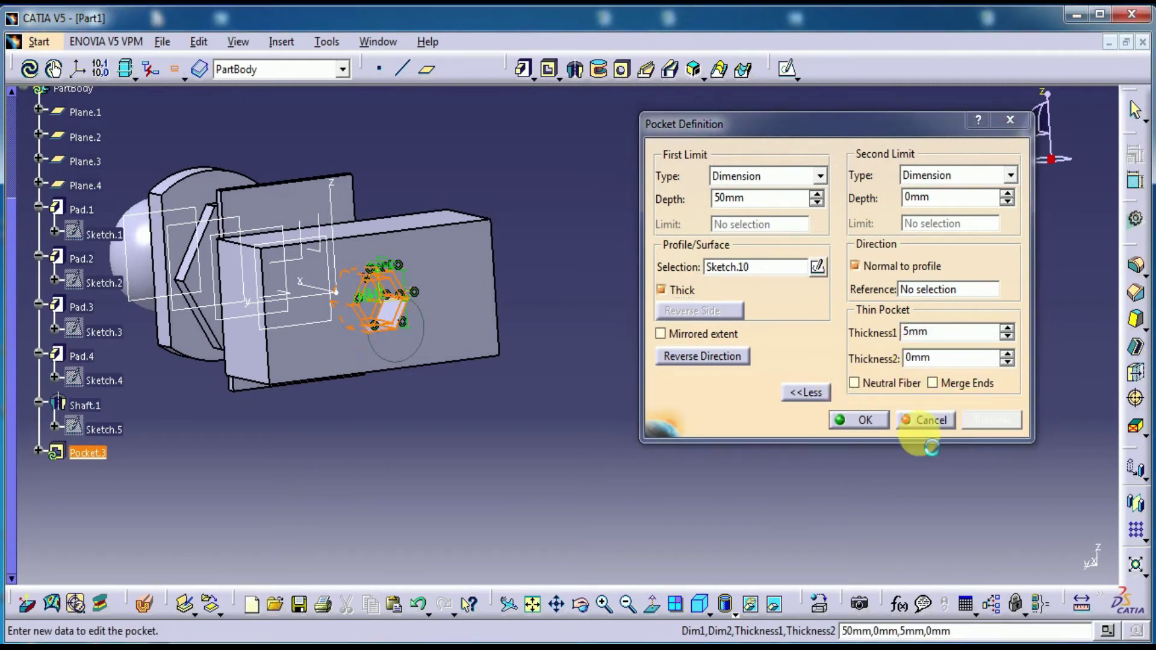
# Accept the thin Pocket.3 and orbit the view face-on to the hexagonal groove
pyautogui.press('Return')
pyautogui.moveTo(583, 439)
pyautogui.mouseDown(button='middle')
pyautogui.moveTo(534, 289)
pyautogui.moveTo(539, 408)
pyautogui.mouseUp(button='middle')
pyautogui.moveTo(552, 336)
pyautogui.mouseDown(button='middle')
pyautogui.moveTo(438, 304)
pyautogui.moveTo(425, 322)
pyautogui.mouseUp(button='middle')
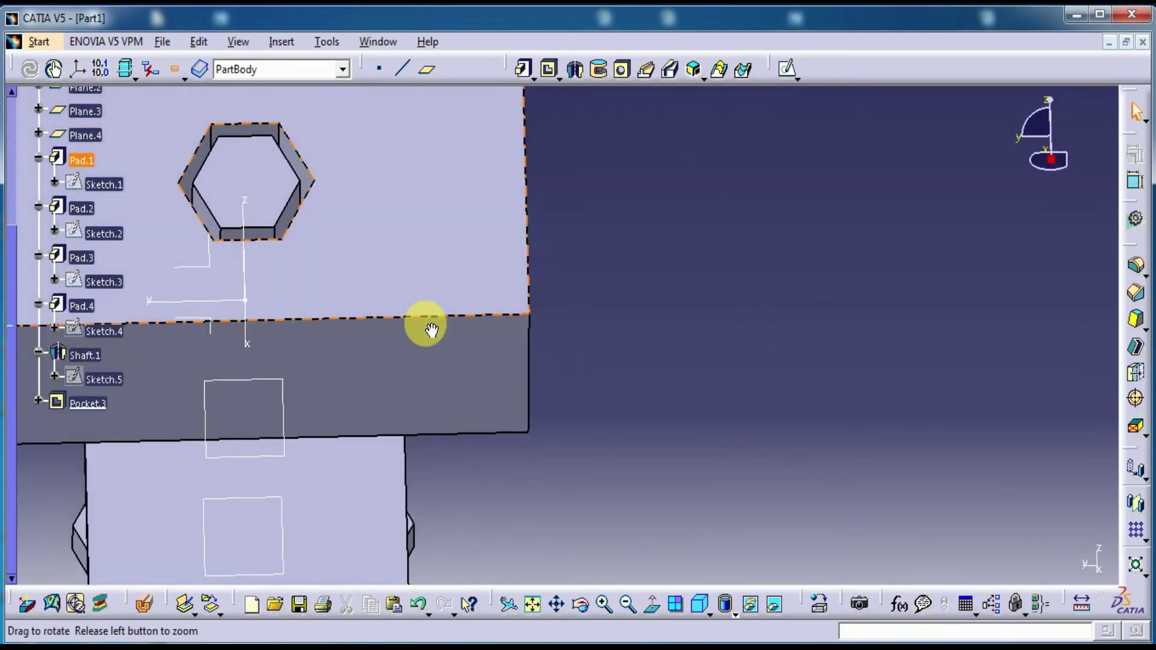
pyautogui.moveTo(452, 245)
pyautogui.mouseDown(button='middle')
pyautogui.moveTo(537, 233)
pyautogui.moveTo(562, 283)
pyautogui.moveTo(541, 189)
pyautogui.moveTo(607, 392)
pyautogui.moveTo(588, 303)
pyautogui.mouseUp(button='middle')
pyautogui.middleClick(588, 302)
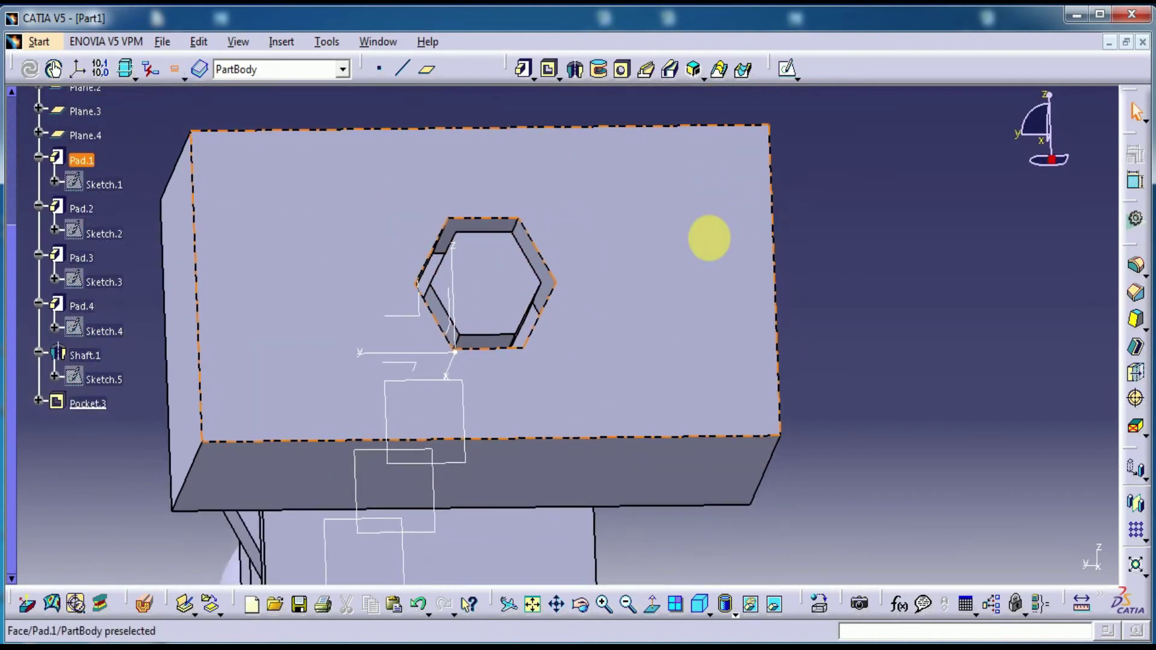
# Change Pocket.3's Thickness2 to 5mm, making the groove 5mm thick on both sides
pyautogui.doubleClick(116, 404)
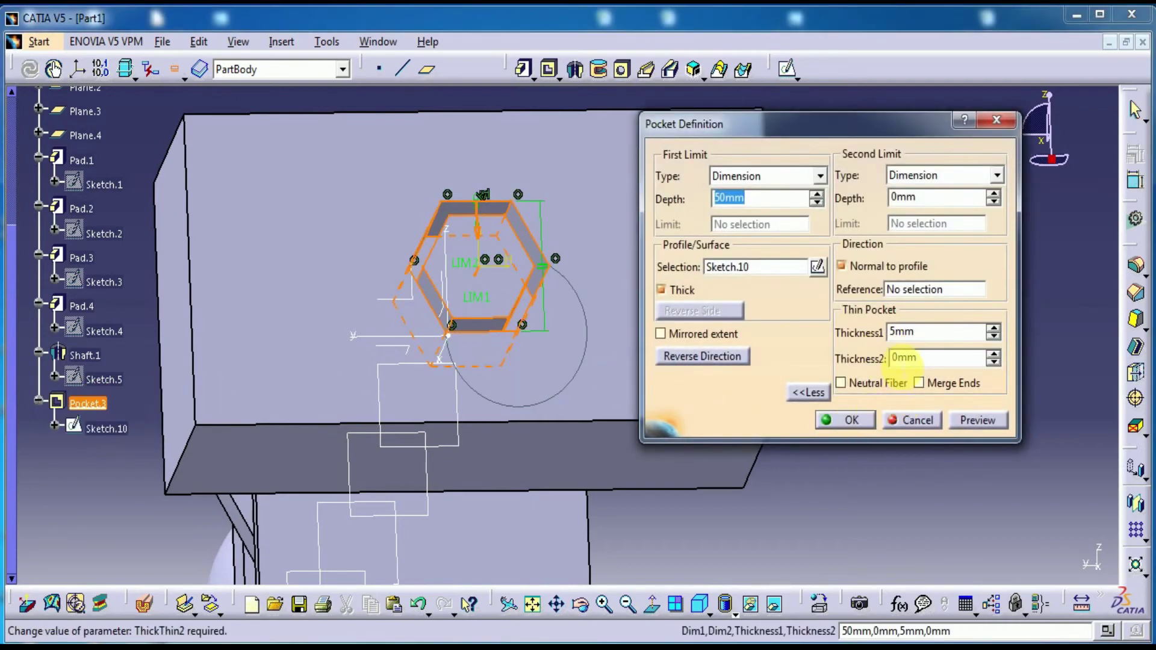
pyautogui.doubleClick(924, 362)
pyautogui.write('5')
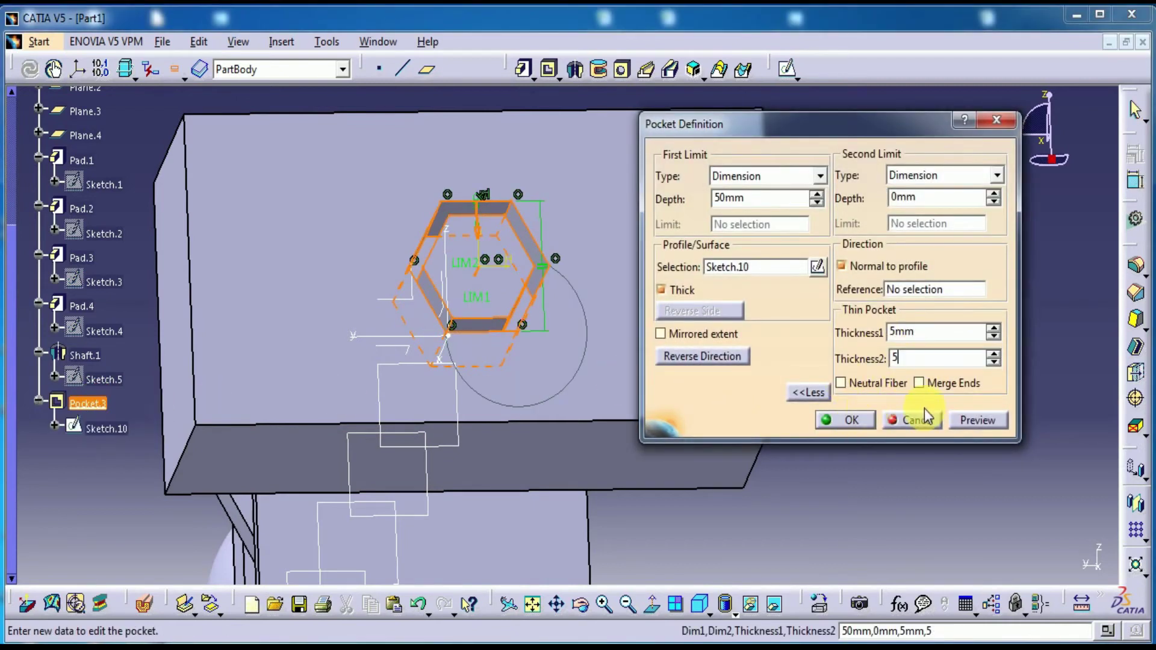
pyautogui.click(972, 421)
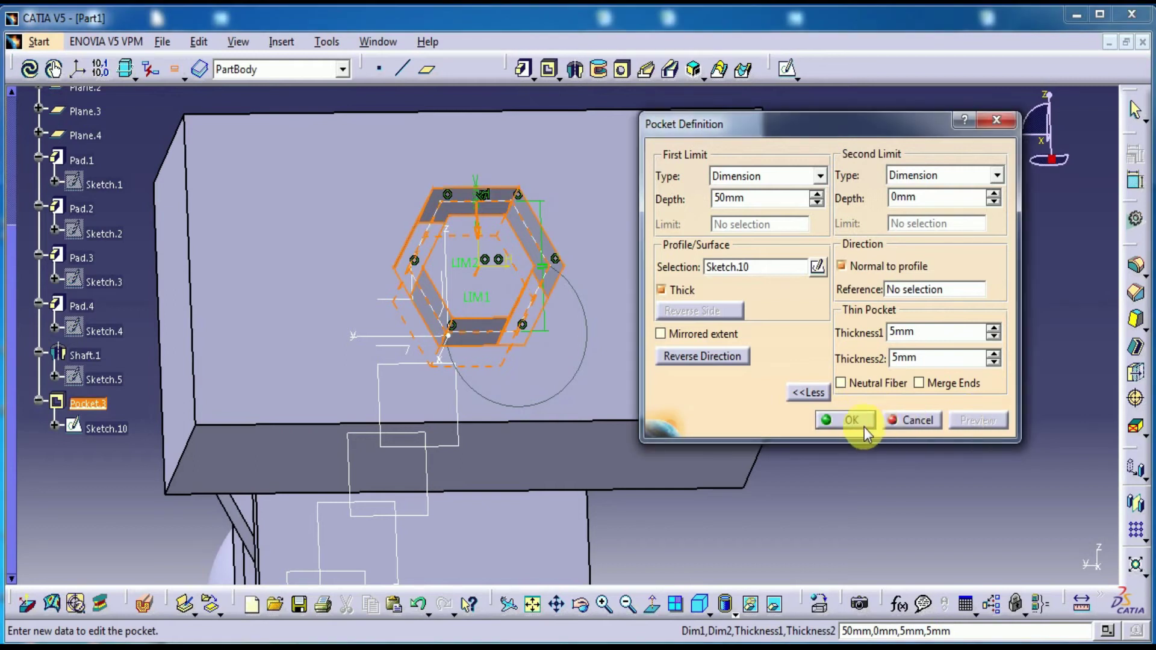
pyautogui.click(864, 427)
pyautogui.moveTo(855, 296); pyautogui.dragTo(529, 356, button='middle')
pyautogui.moveTo(758, 244)
pyautogui.mouseDown(button='middle')
pyautogui.moveTo(766, 305)
pyautogui.moveTo(612, 168)
pyautogui.moveTo(661, 145)
pyautogui.moveTo(671, 184)
pyautogui.mouseUp(button='middle')
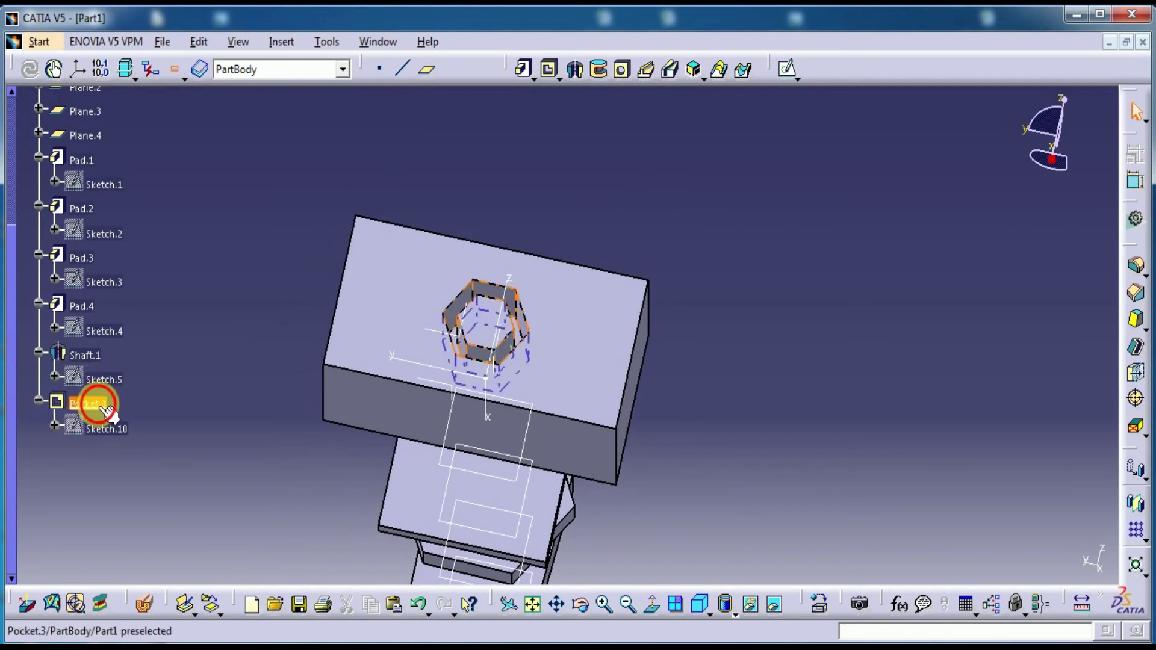
# Reopen Pocket.3, toggling symmetric extent and Neutral Fiber on and off, keeping 5mm thicknesses
pyautogui.doubleClick(104, 409)
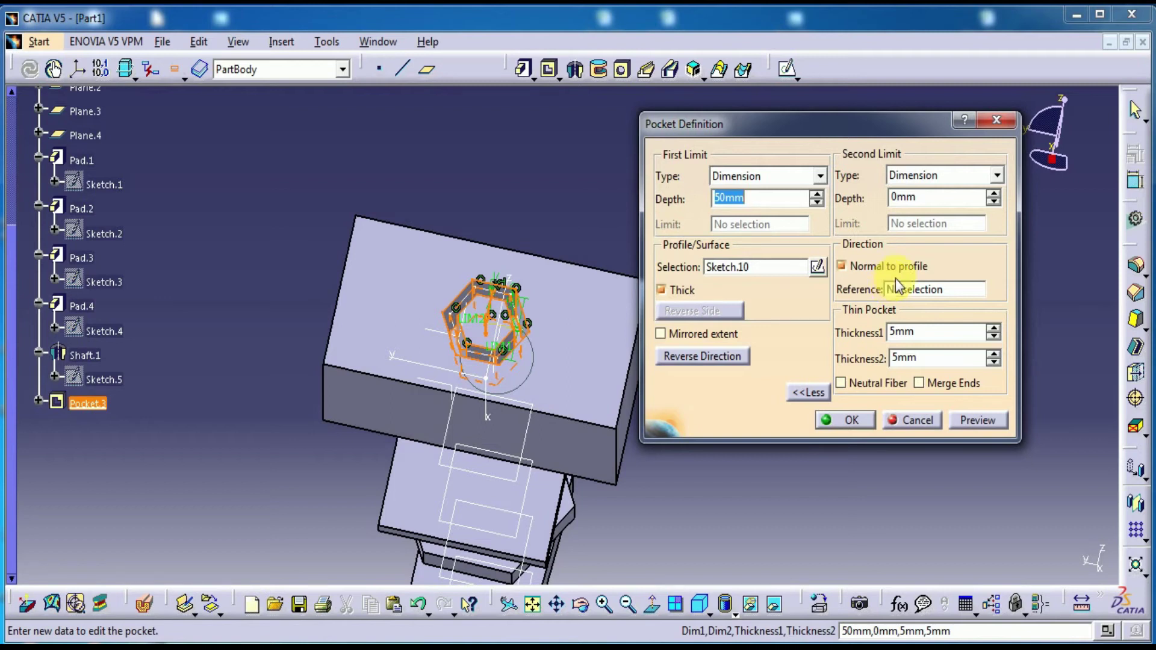
pyautogui.click(662, 334)
pyautogui.moveTo(601, 393)
pyautogui.mouseDown(button='middle')
pyautogui.moveTo(581, 343)
pyautogui.moveTo(548, 383)
pyautogui.moveTo(542, 147)
pyautogui.moveTo(456, 372)
pyautogui.moveTo(451, 310)
pyautogui.moveTo(425, 353)
pyautogui.mouseUp(button='middle')
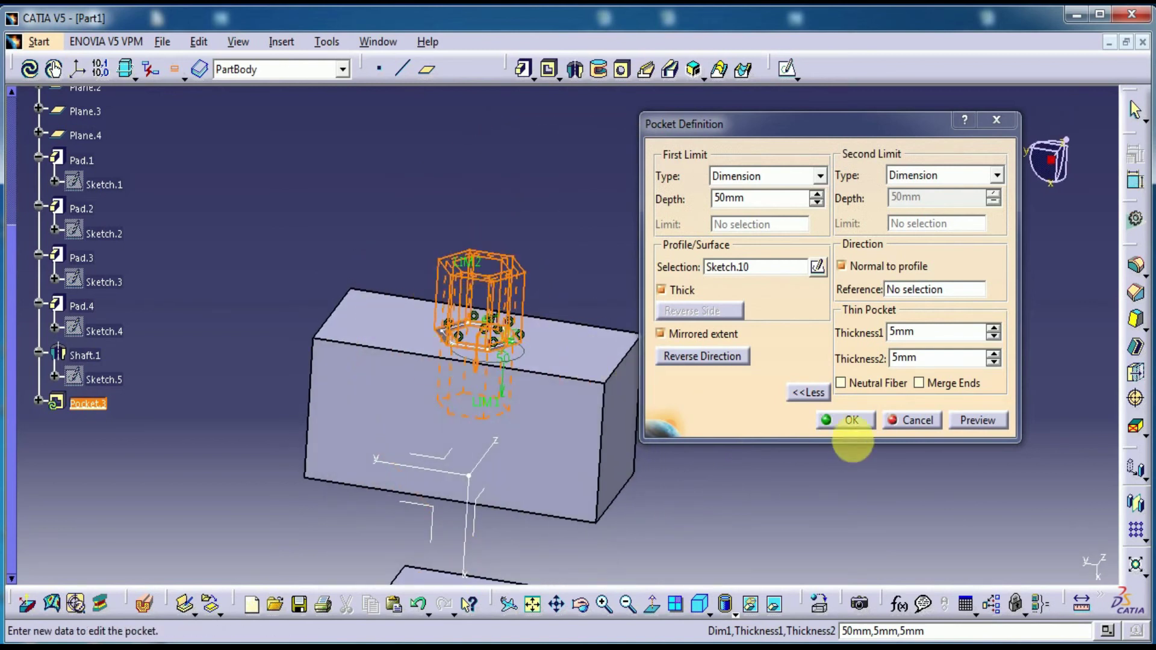
pyautogui.click(661, 333)
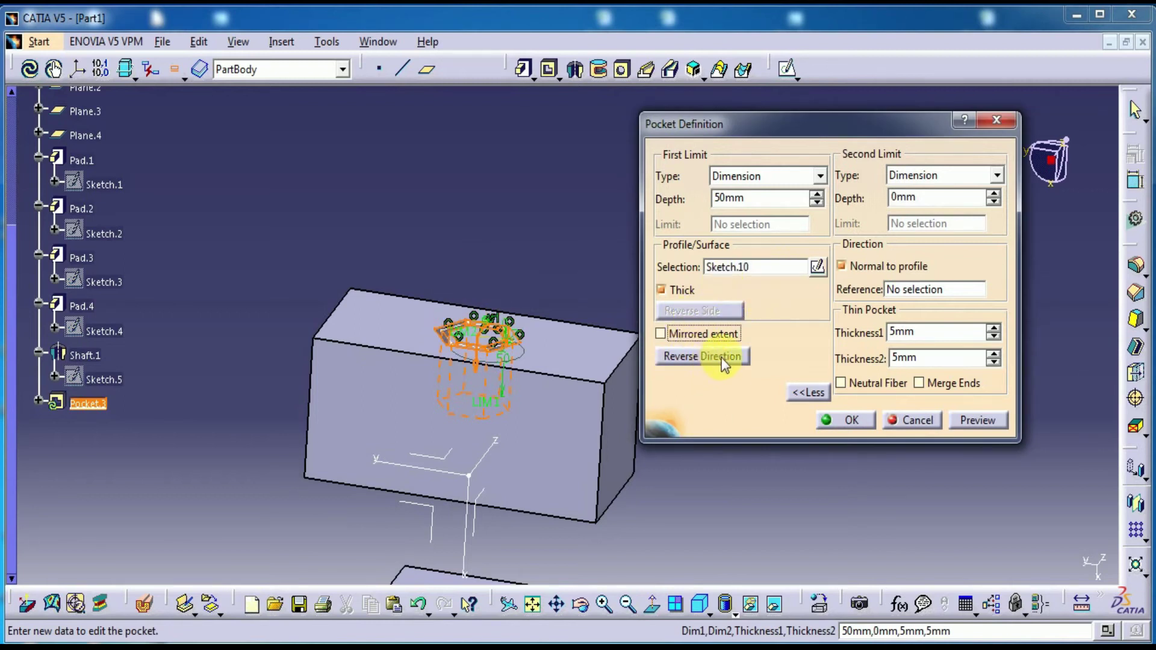
pyautogui.click(843, 385)
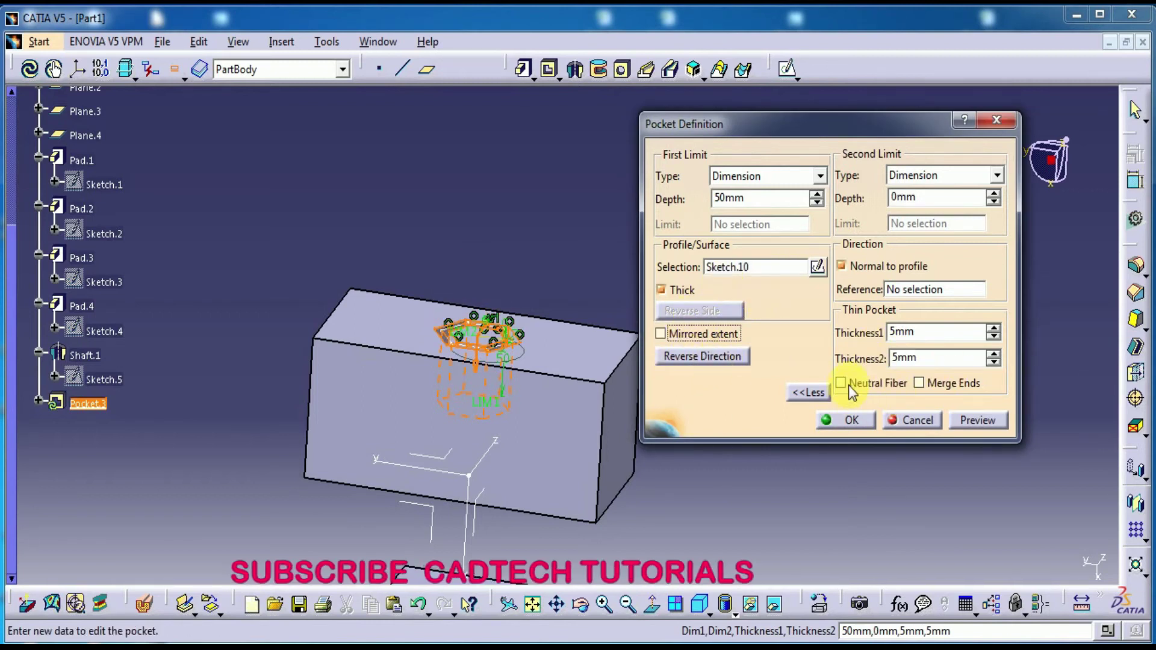
pyautogui.click(843, 383)
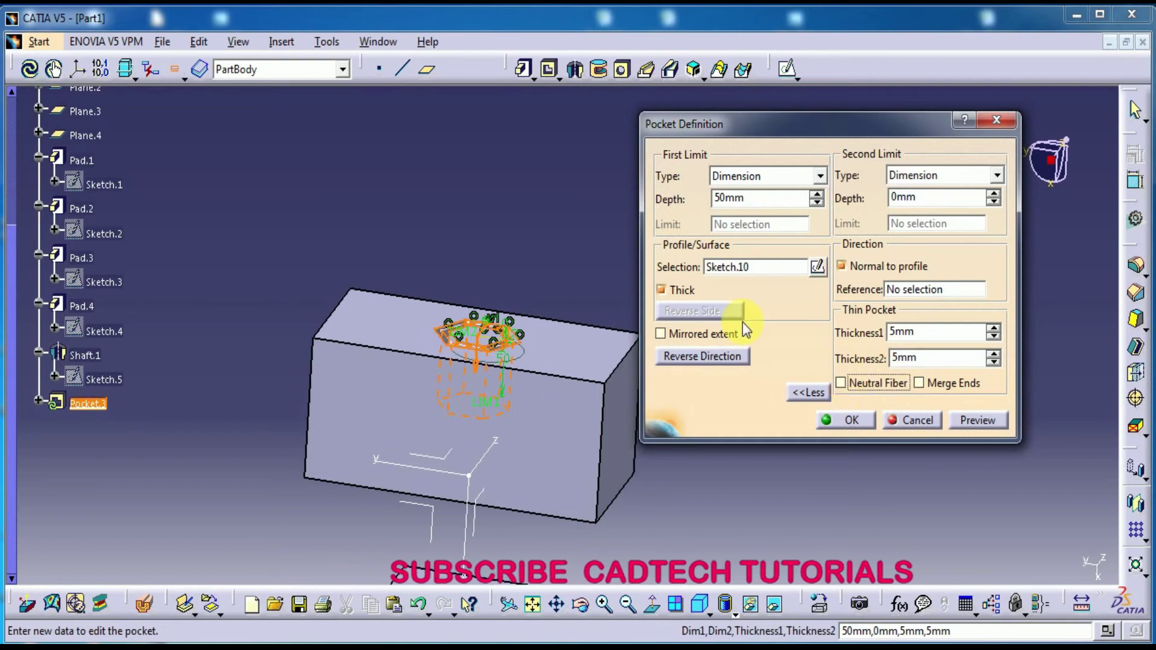
pyautogui.moveTo(580, 253)
pyautogui.mouseDown(button='middle')
pyautogui.moveTo(546, 327)
pyautogui.moveTo(517, 323)
pyautogui.mouseUp(button='middle')
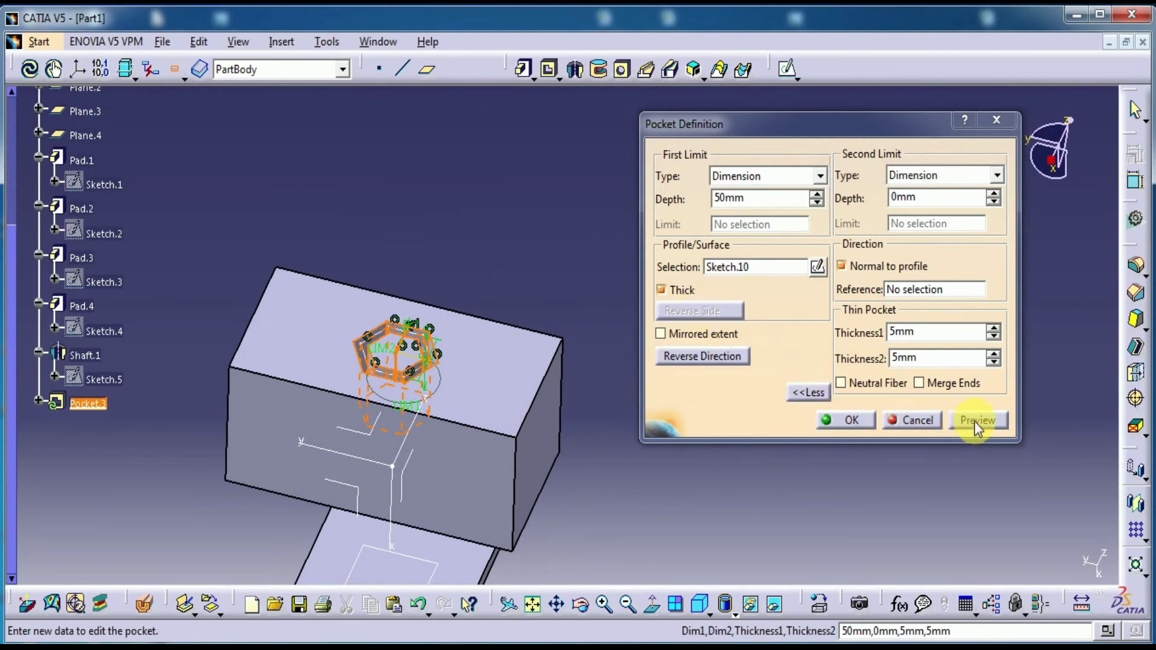
# Preview Pocket.3 with a 20mm Dimension second limit
pyautogui.click(1000, 175)
pyautogui.click(971, 188)
pyautogui.press('Tab')
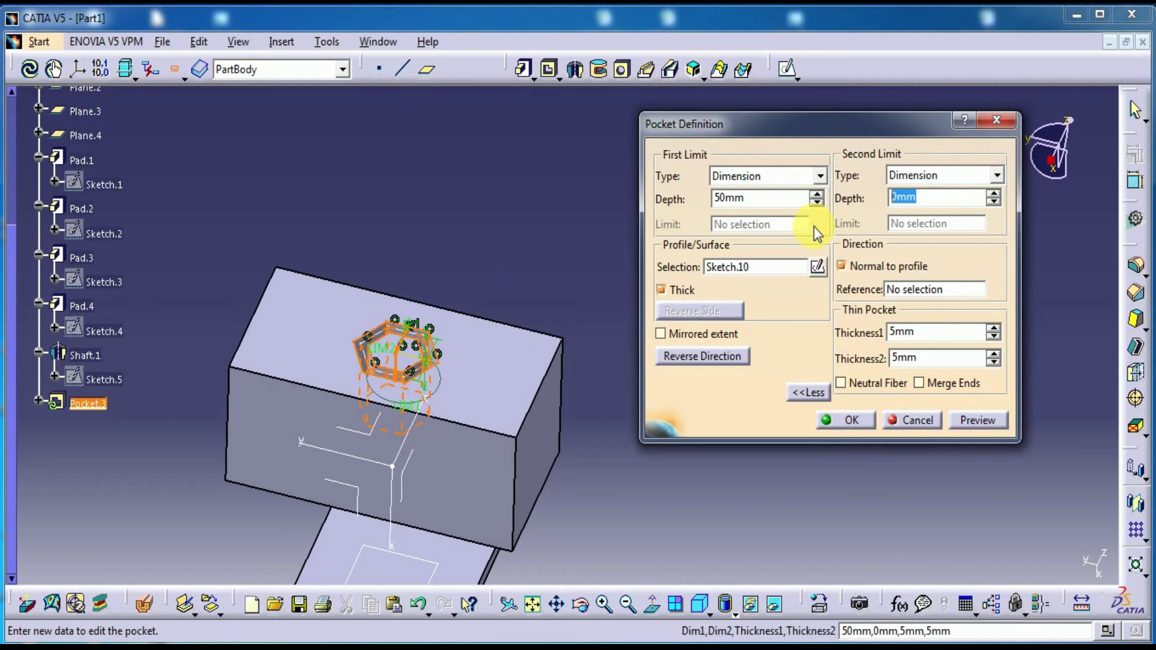
pyautogui.click(970, 420)
pyautogui.moveTo(550, 490)
pyautogui.mouseDown(button='middle')
pyautogui.moveTo(555, 362)
pyautogui.moveTo(530, 335)
pyautogui.moveTo(383, 335)
pyautogui.moveTo(434, 333)
pyautogui.mouseUp(button='middle')
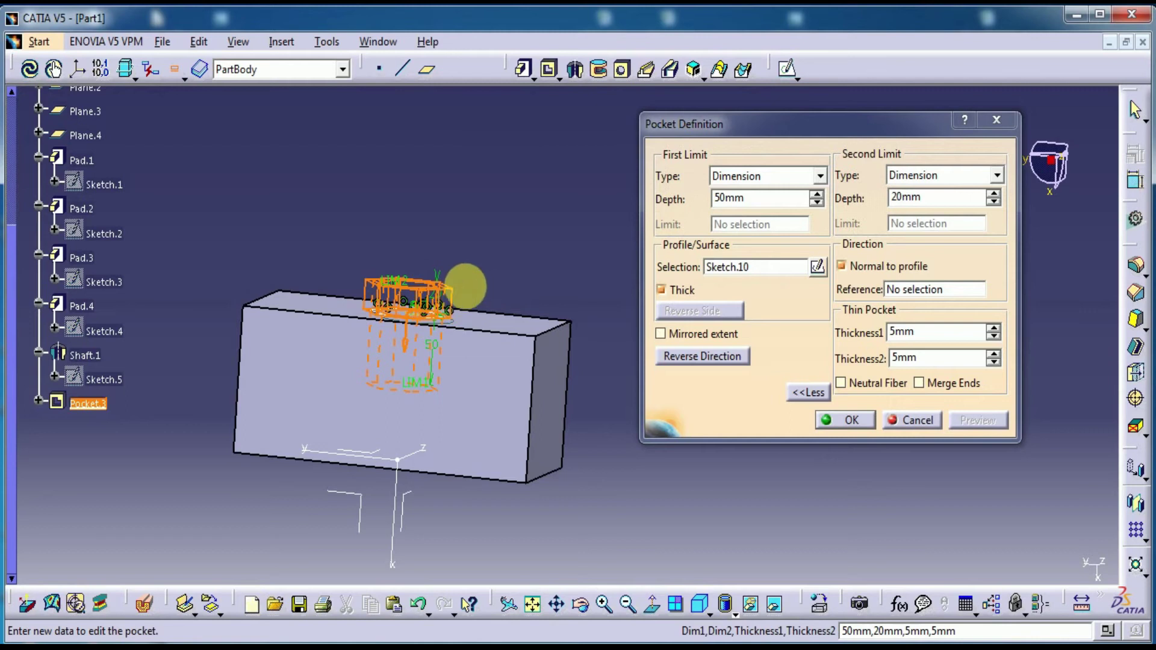
pyautogui.moveTo(465, 287); pyautogui.dragTo(441, 268, button='middle')
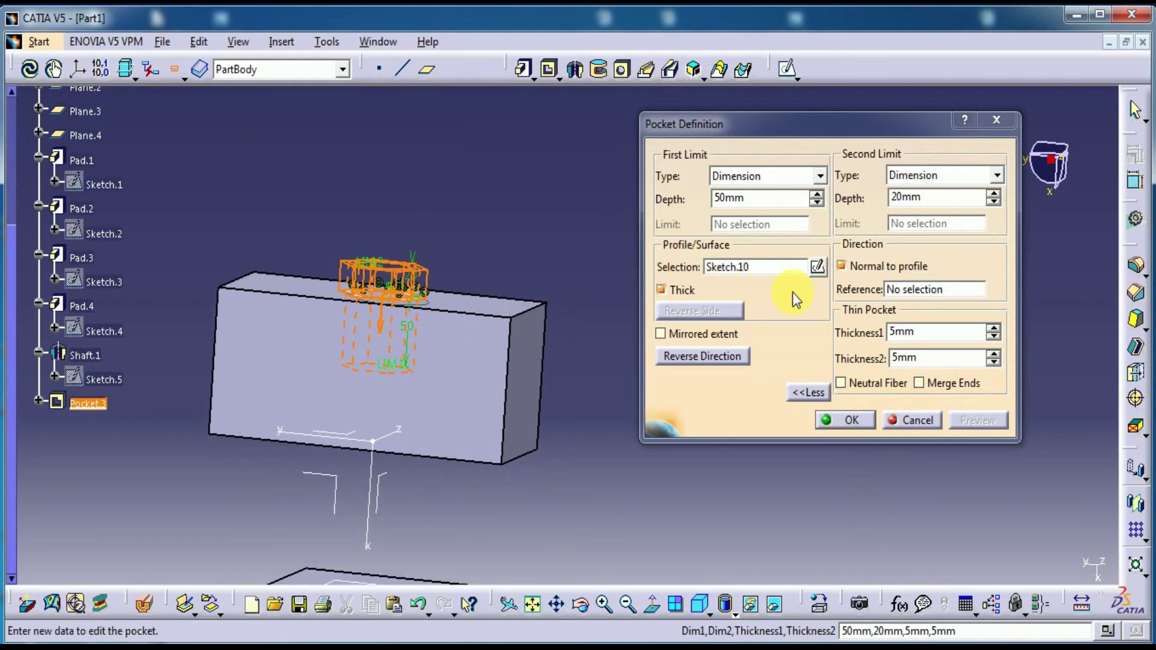
# Reset the second limit depth to 0mm, preview, and apply Pocket.3
pyautogui.doubleClick(927, 197)
pyautogui.write('0')
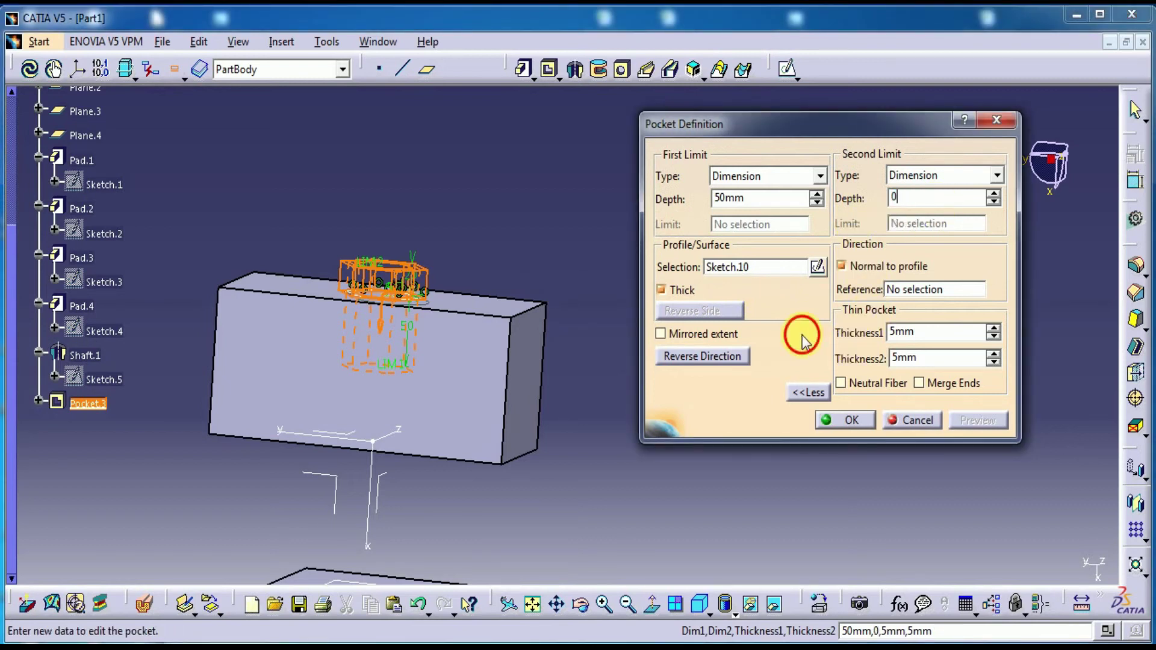
pyautogui.click(952, 176)
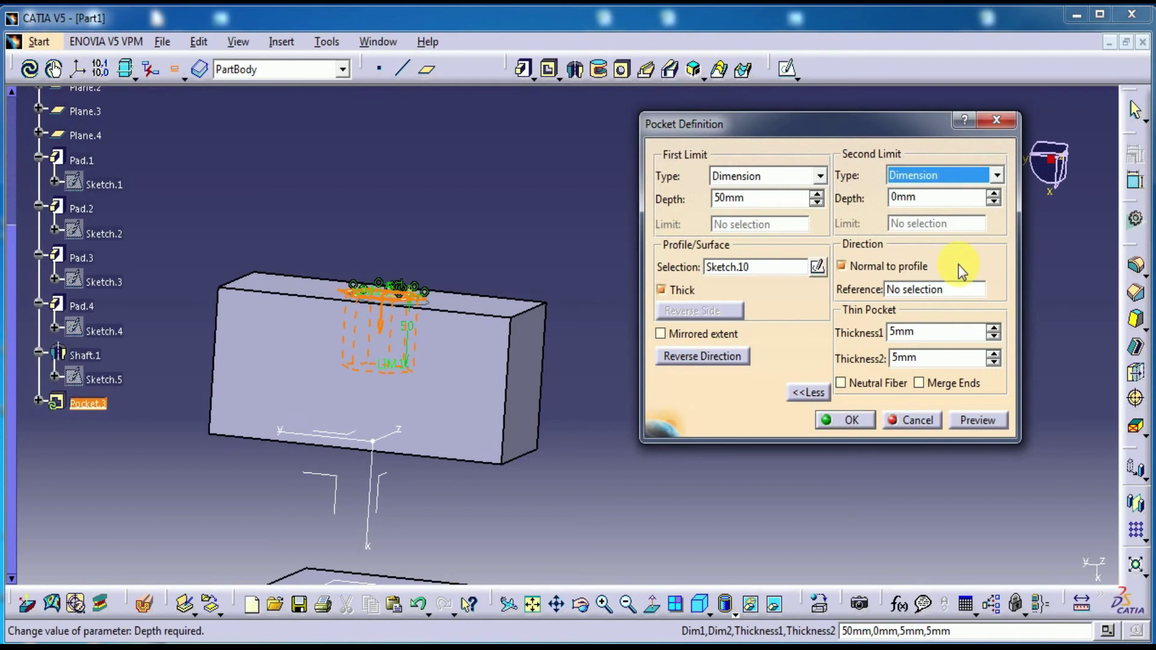
pyautogui.click(992, 425)
pyautogui.moveTo(508, 217)
pyautogui.mouseDown(button='middle')
pyautogui.moveTo(500, 325)
pyautogui.moveTo(578, 341)
pyautogui.mouseUp(button='middle')
pyautogui.click(831, 420)
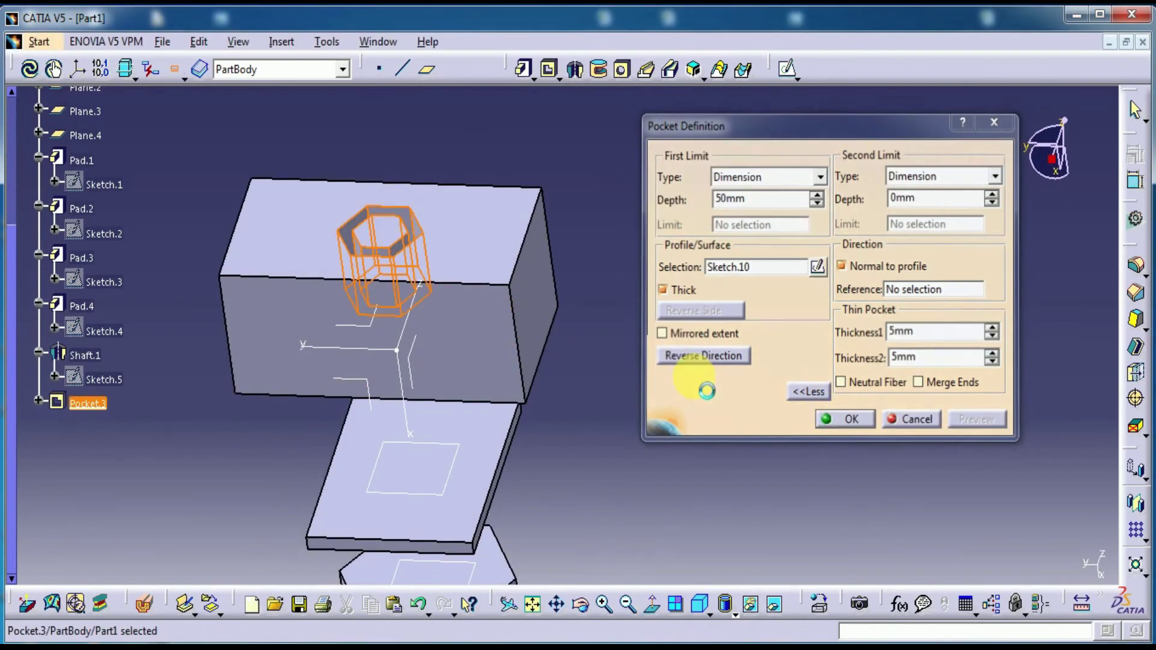
pyautogui.moveTo(617, 177); pyautogui.dragTo(733, 214, button='middle')
# Start a new sketch on the block's top face
pyautogui.moveTo(635, 181); pyautogui.dragTo(650, 285, button='middle')
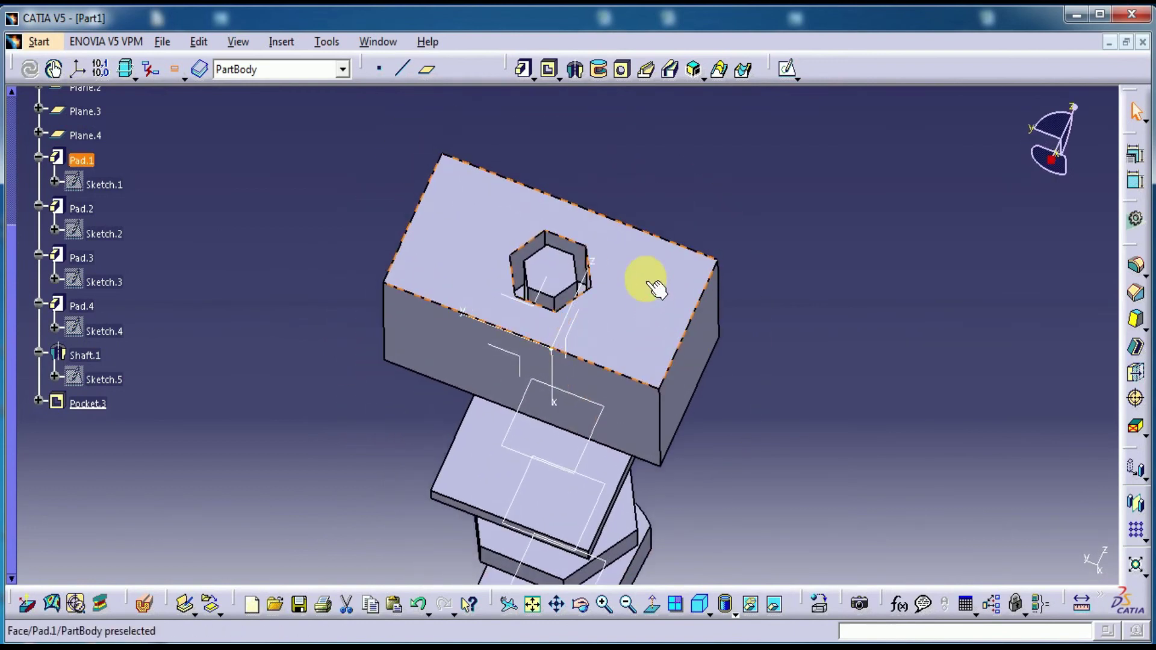
pyautogui.click(657, 289)
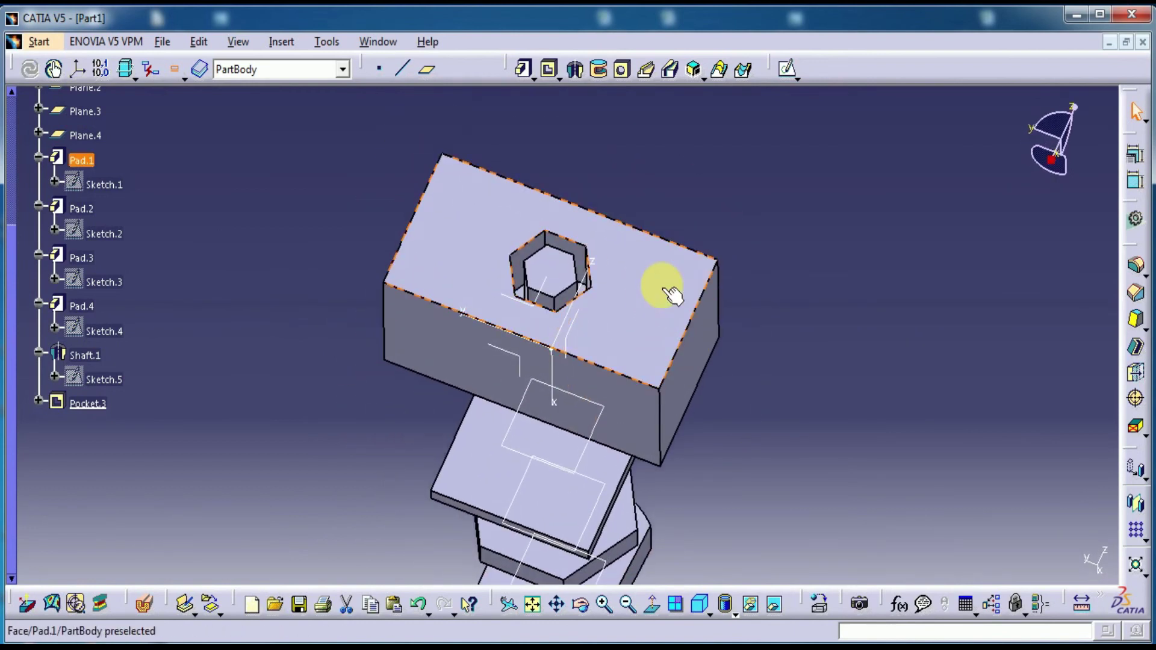
pyautogui.click(787, 68)
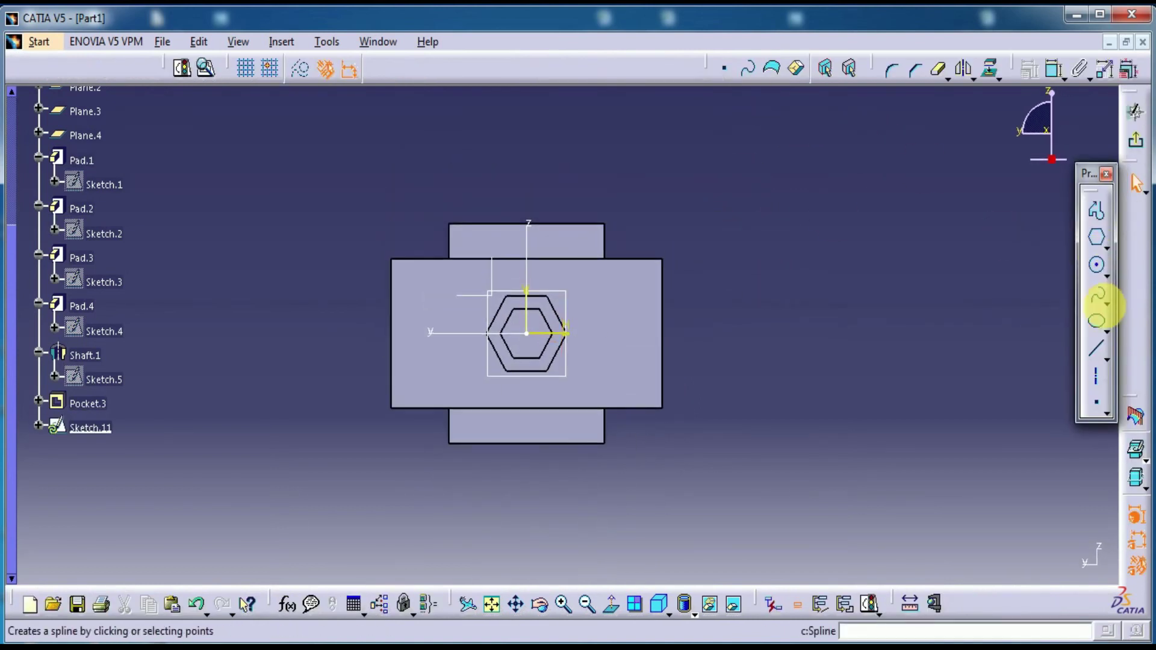
# Draw a four-point spline curving below the hexagon and exit the sketcher
pyautogui.click(1097, 309)
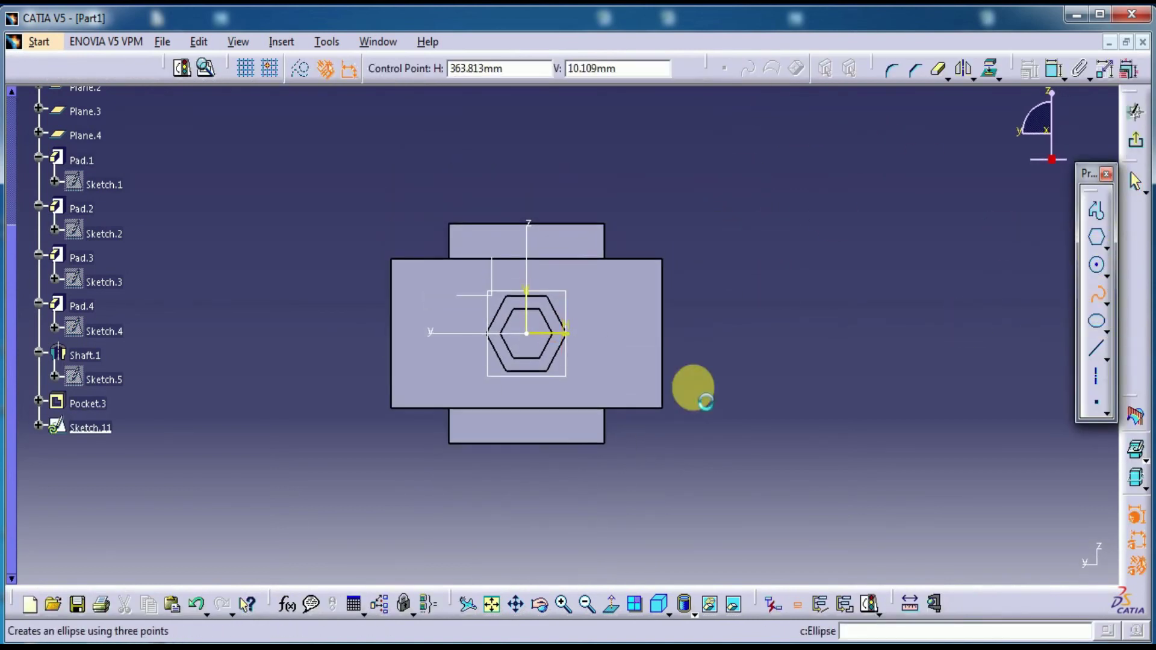
pyautogui.click(420, 363)
pyautogui.click(469, 363)
pyautogui.click(534, 392)
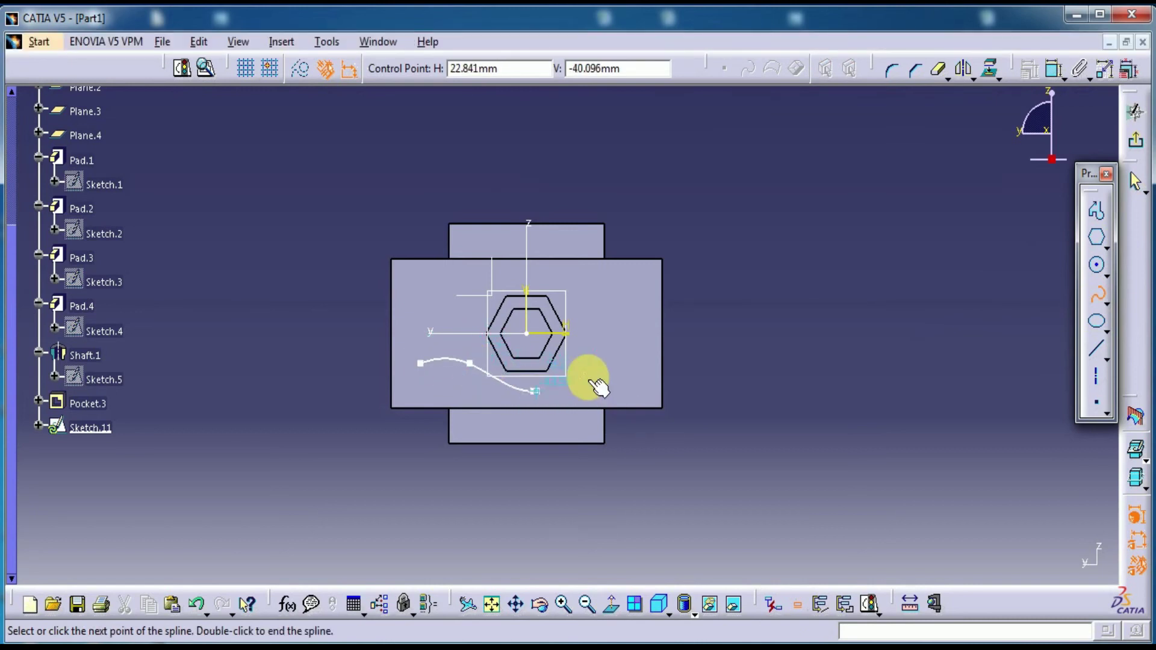
pyautogui.rightClick(609, 351)
pyautogui.doubleClick(609, 350)
pyautogui.click(614, 349)
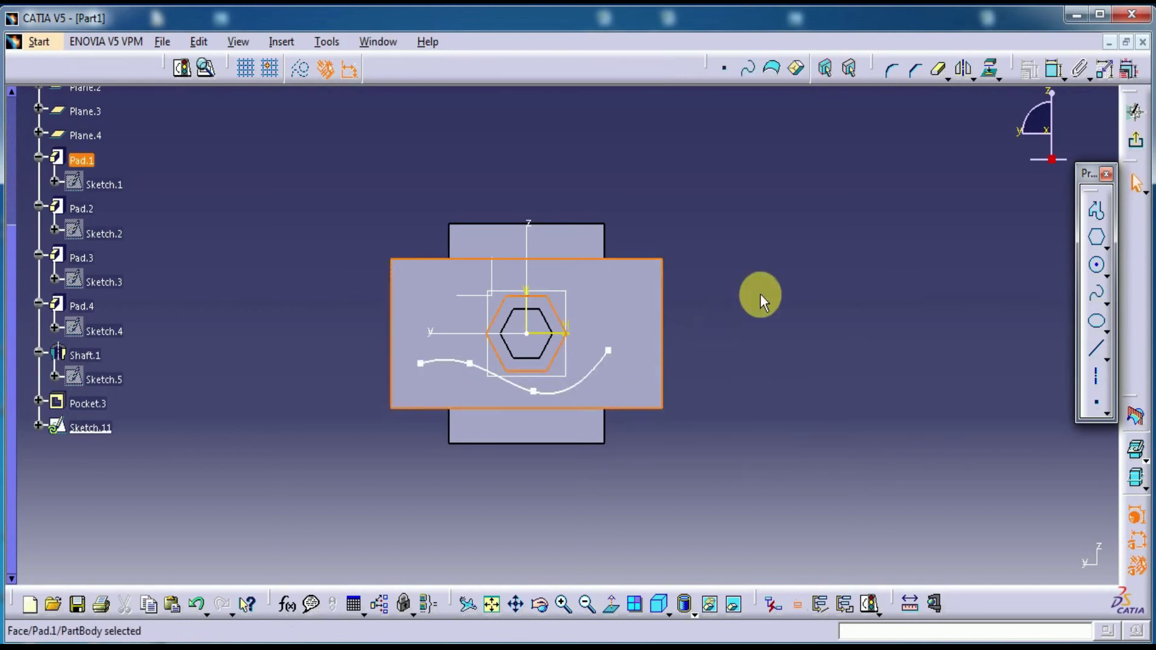
pyautogui.click(1136, 141)
pyautogui.moveTo(823, 293)
pyautogui.mouseDown(button='middle')
pyautogui.moveTo(662, 259)
pyautogui.moveTo(589, 271)
pyautogui.mouseUp(button='middle')
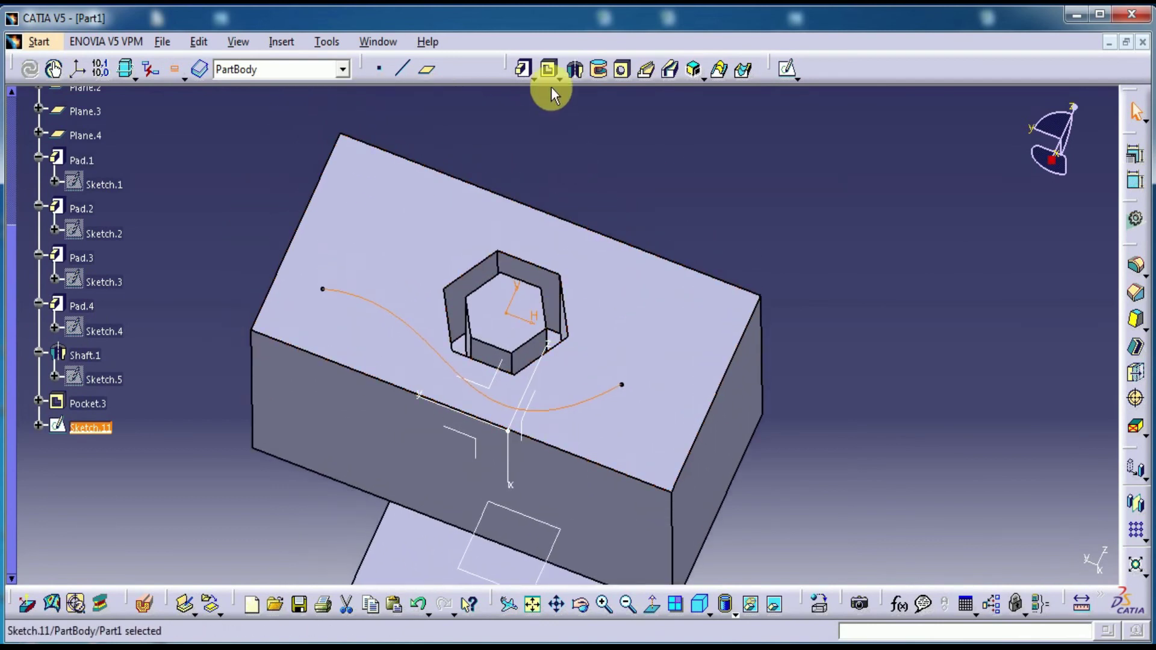
# Create a thin pocket from Sketch.11 with 20mm depth and preview it
pyautogui.click(549, 70)
pyautogui.moveTo(566, 208)
pyautogui.mouseDown(button='middle')
pyautogui.moveTo(503, 201)
pyautogui.moveTo(584, 214)
pyautogui.mouseUp(button='middle')
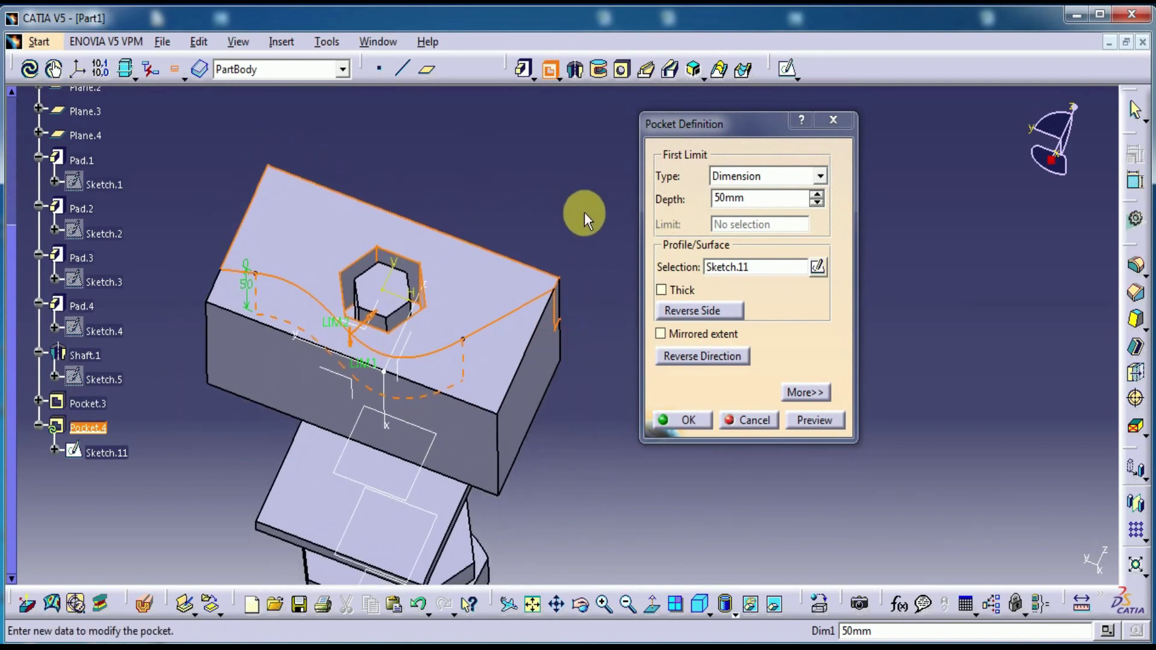
pyautogui.click(661, 290)
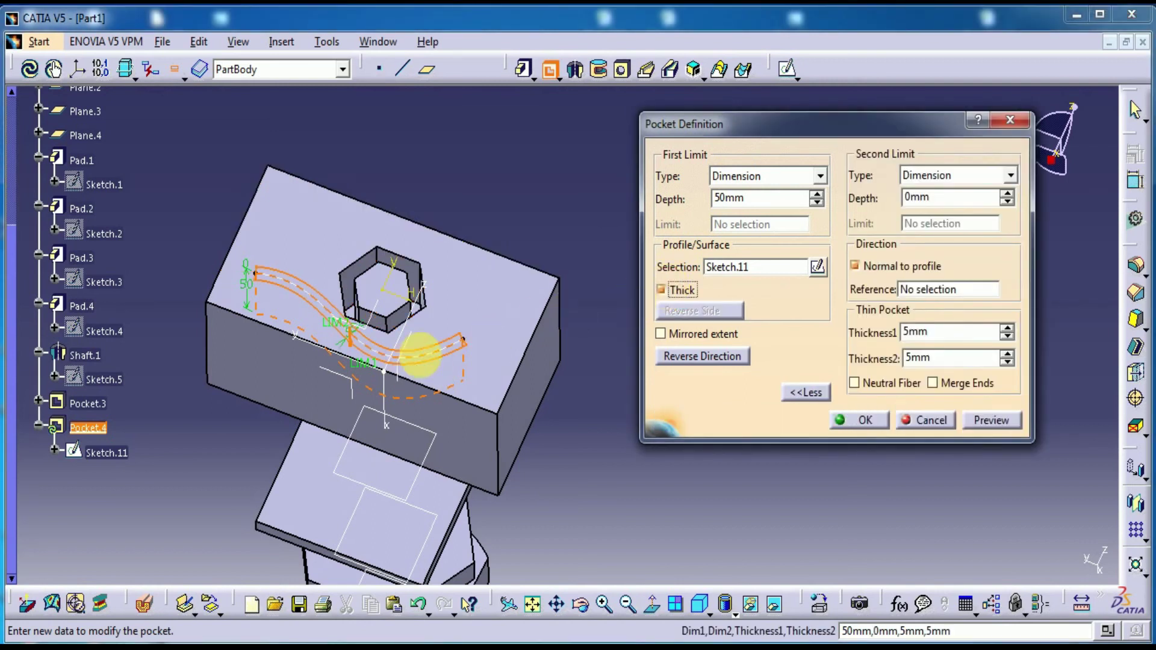
pyautogui.moveTo(747, 198); pyautogui.dragTo(674, 211)
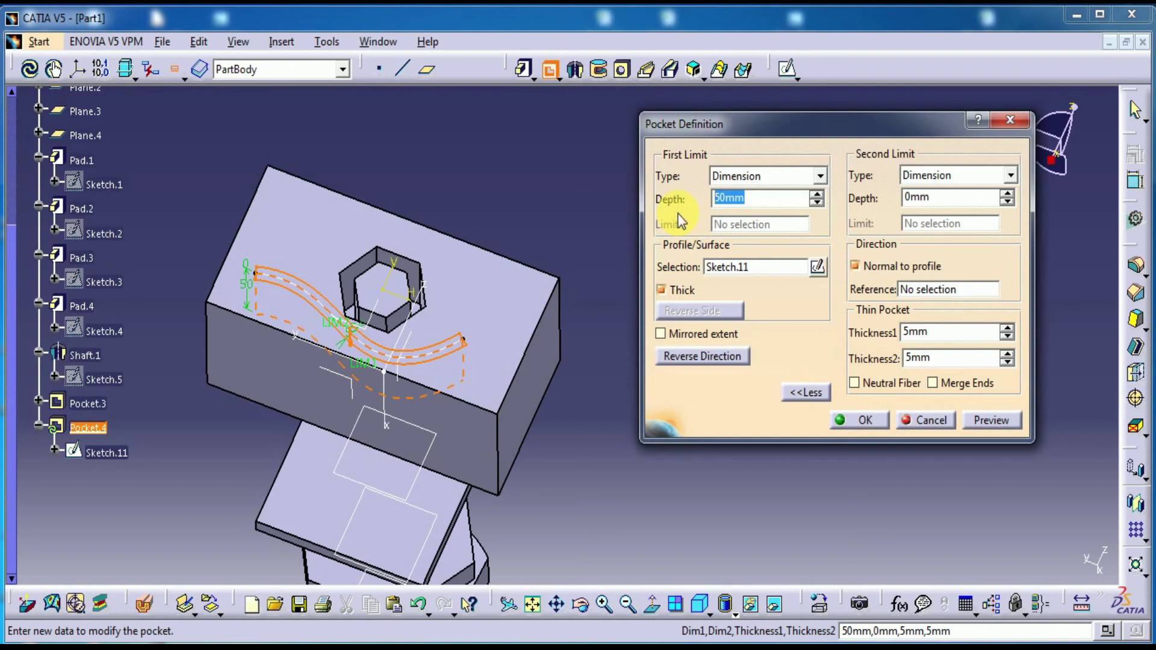
pyautogui.write('20')
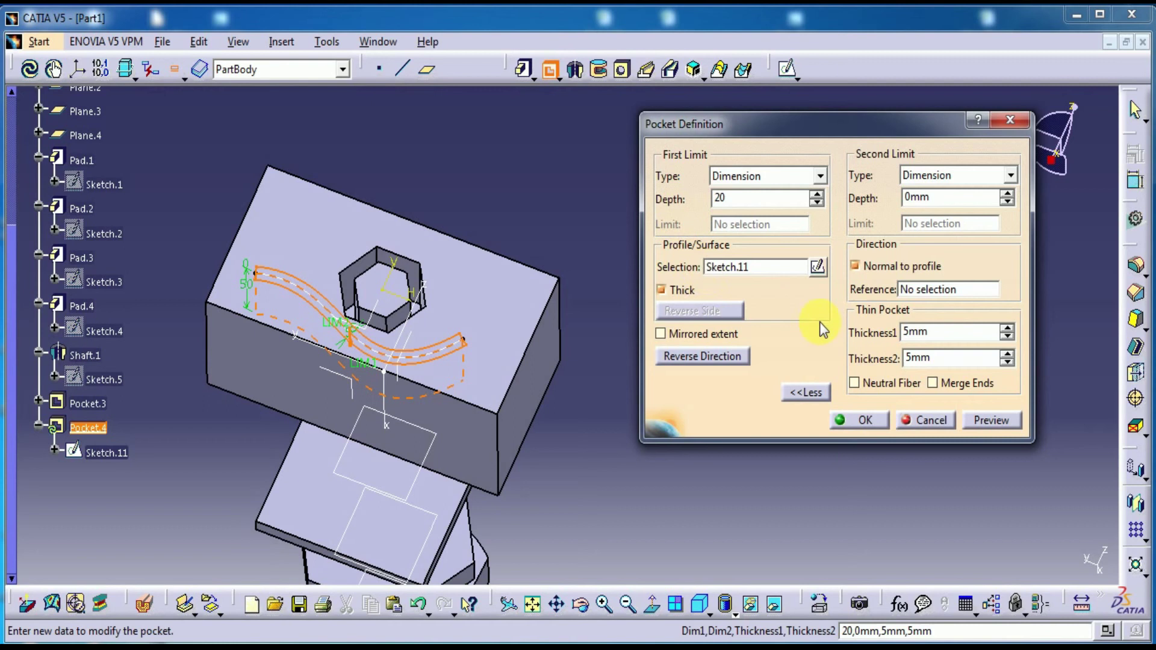
pyautogui.moveTo(938, 337); pyautogui.dragTo(912, 333)
pyautogui.click(992, 422)
pyautogui.moveTo(343, 398)
pyautogui.mouseDown(button='middle')
pyautogui.moveTo(335, 329)
pyautogui.moveTo(338, 413)
pyautogui.moveTo(321, 355)
pyautogui.moveTo(387, 317)
pyautogui.moveTo(535, 289)
pyautogui.moveTo(452, 335)
pyautogui.mouseUp(button='middle')
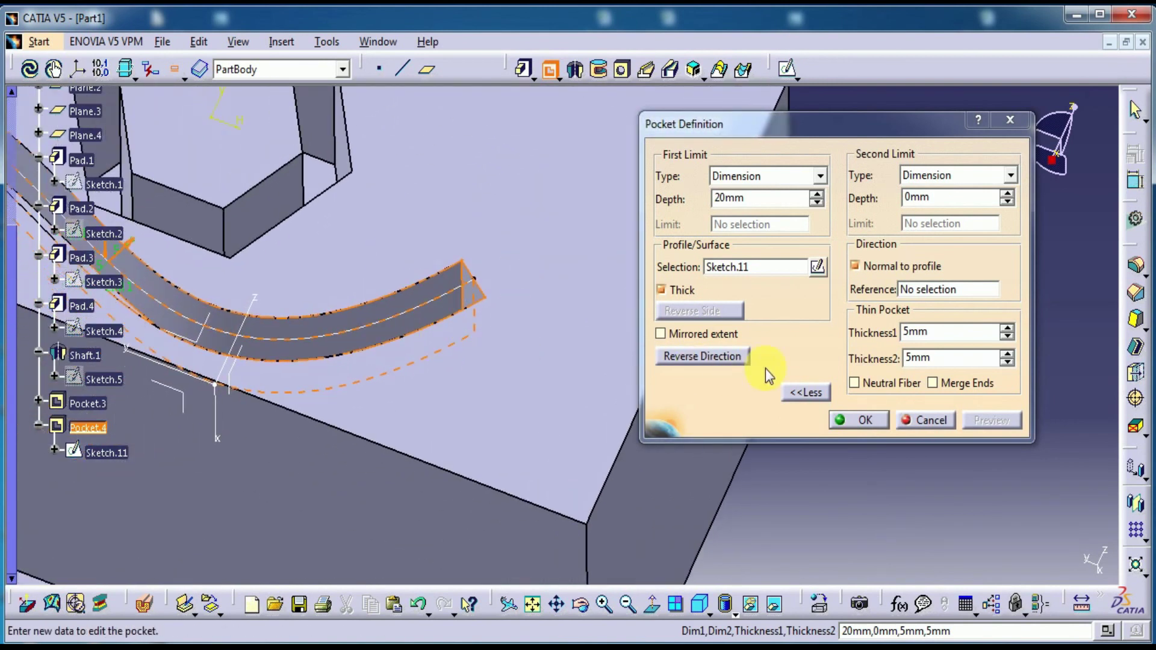
# Set Thickness2 to 0mm, preview, and confirm the curved thin pocket
pyautogui.doubleClick(946, 359)
pyautogui.write('0')
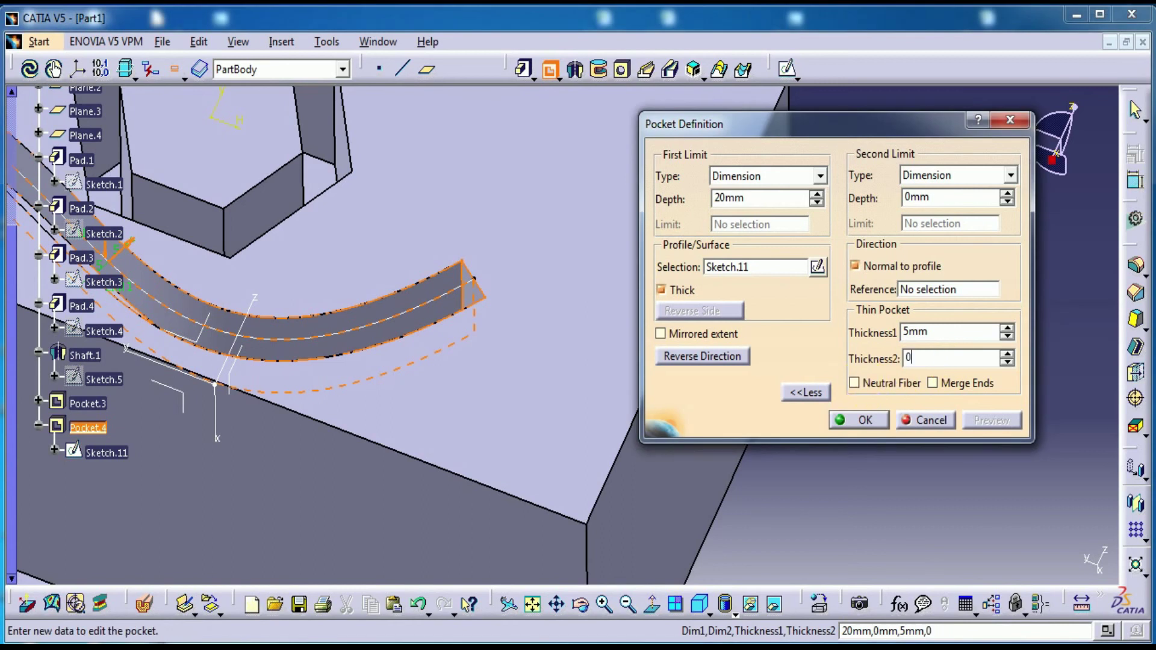
pyautogui.press('Return')
pyautogui.click(991, 419)
pyautogui.click(883, 426)
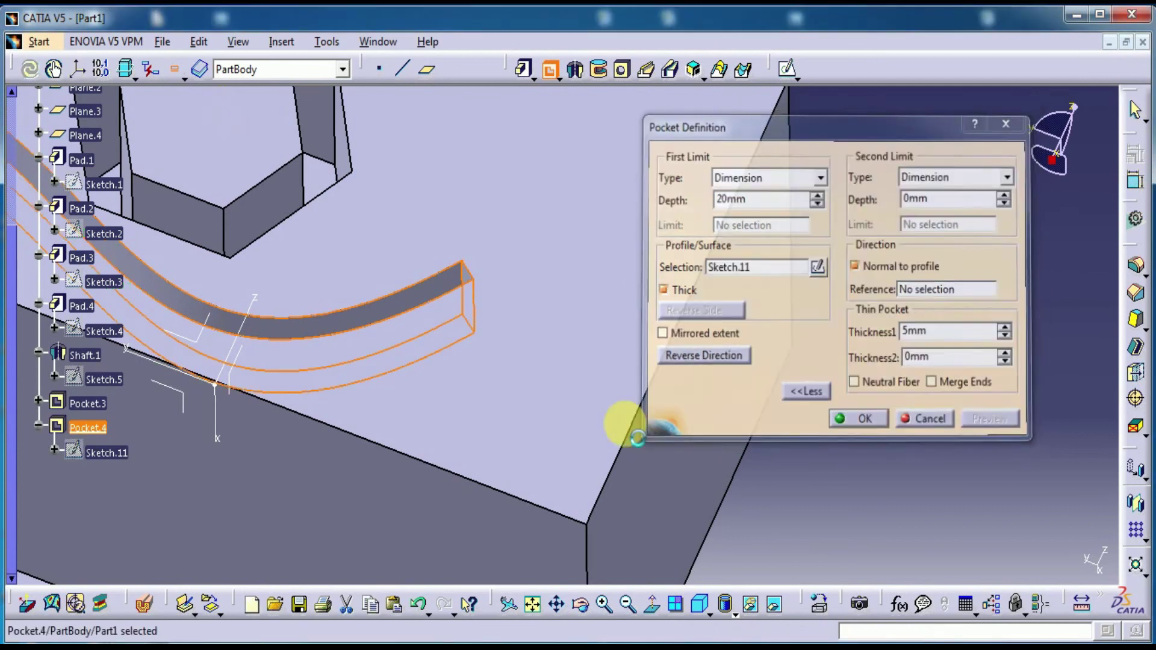
pyautogui.moveTo(536, 382)
pyautogui.mouseDown(button='middle')
pyautogui.moveTo(673, 383)
pyautogui.moveTo(678, 522)
pyautogui.moveTo(676, 480)
pyautogui.moveTo(485, 441)
pyautogui.moveTo(531, 498)
pyautogui.moveTo(552, 490)
pyautogui.moveTo(626, 392)
pyautogui.mouseUp(button='middle')
pyautogui.moveTo(490, 439)
pyautogui.mouseDown(button='middle')
pyautogui.moveTo(464, 374)
pyautogui.moveTo(480, 283)
pyautogui.moveTo(483, 338)
pyautogui.moveTo(444, 328)
pyautogui.moveTo(418, 310)
pyautogui.moveTo(449, 299)
pyautogui.moveTo(434, 253)
pyautogui.mouseUp(button='middle')
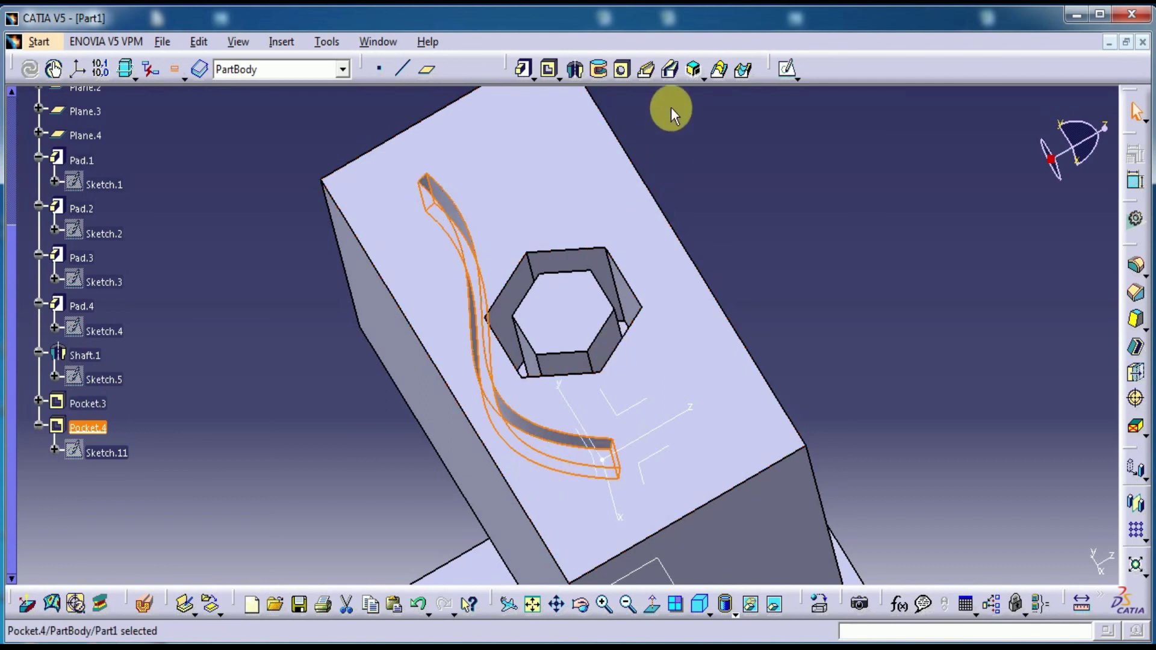
pyautogui.click(669, 70)
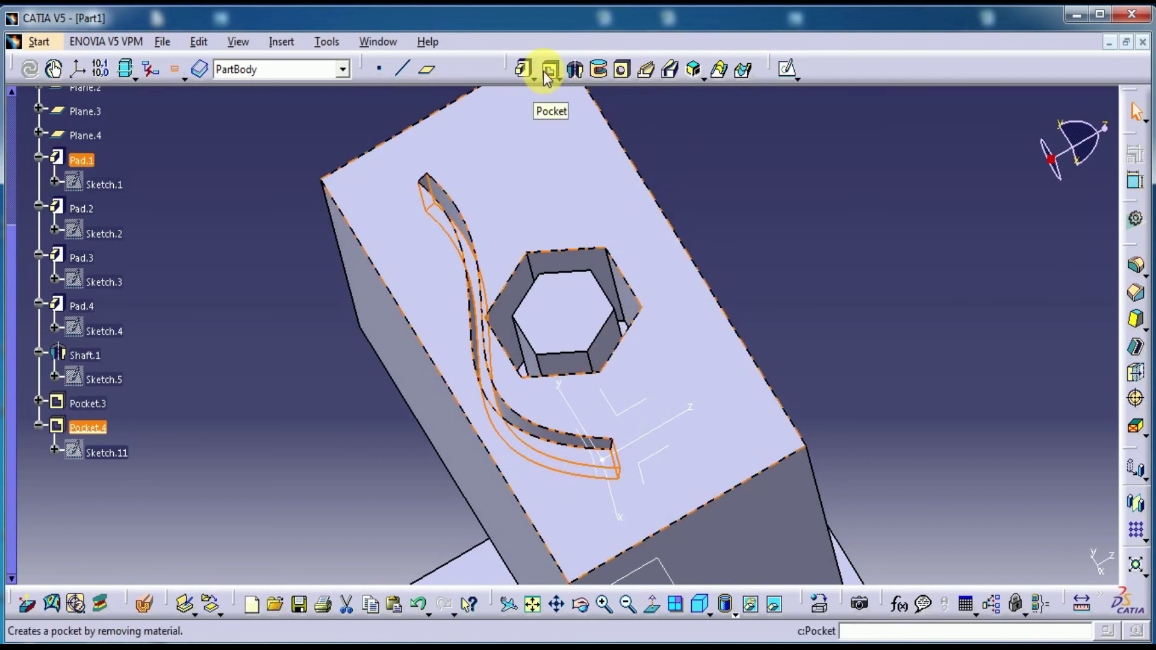
pyautogui.click(750, 220)
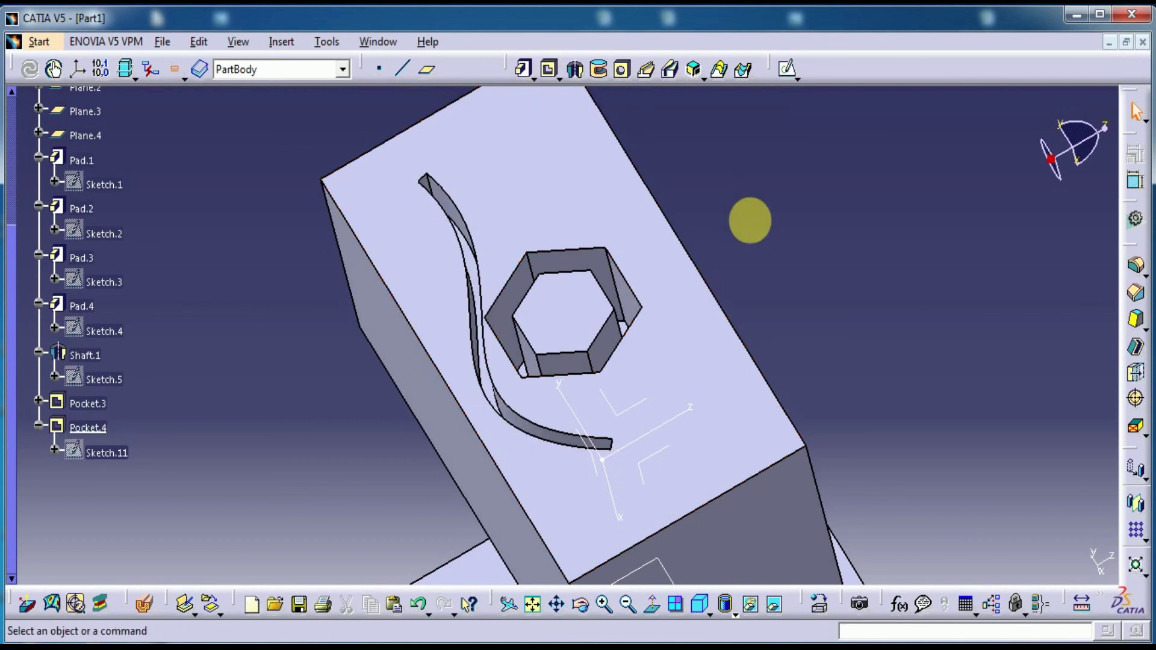
pyautogui.moveTo(750, 221); pyautogui.dragTo(670, 343, button='middle')
pyautogui.moveTo(444, 439)
pyautogui.mouseDown(button='middle')
pyautogui.moveTo(516, 392)
pyautogui.moveTo(514, 497)
pyautogui.moveTo(550, 459)
pyautogui.moveTo(633, 421)
pyautogui.moveTo(729, 316)
pyautogui.moveTo(756, 385)
pyautogui.moveTo(681, 472)
pyautogui.moveTo(555, 446)
pyautogui.moveTo(523, 460)
pyautogui.moveTo(666, 276)
pyautogui.moveTo(550, 339)
pyautogui.moveTo(542, 425)
pyautogui.mouseUp(button='middle')
pyautogui.moveTo(395, 271)
pyautogui.mouseDown(button='middle')
pyautogui.moveTo(490, 266)
pyautogui.moveTo(581, 297)
pyautogui.moveTo(651, 292)
pyautogui.mouseUp(button='middle')
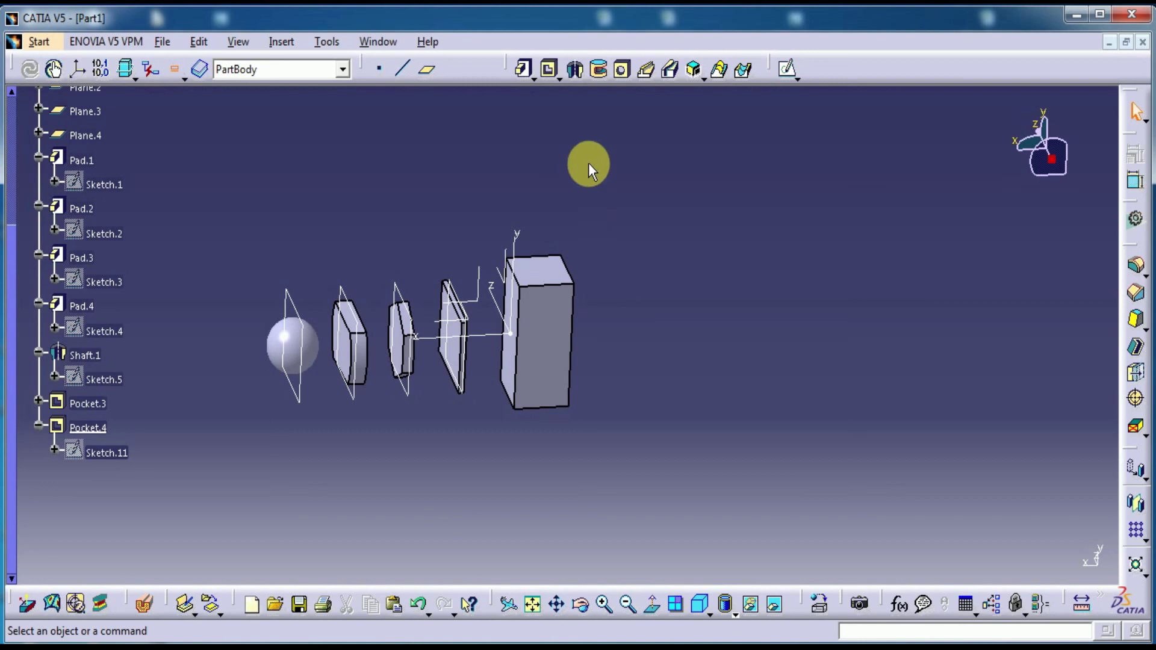